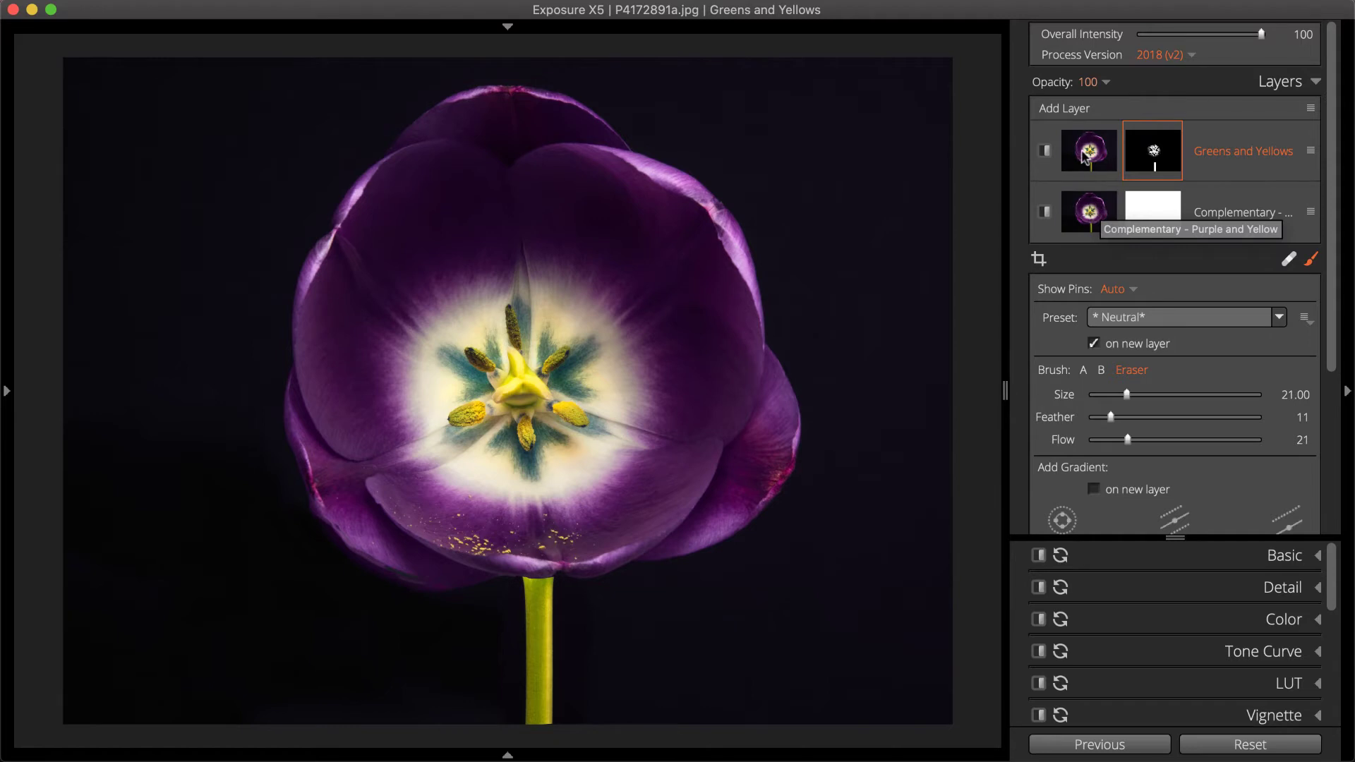
# Lower the Greens and Yellows layer's opacity to 68.
pyautogui.moveTo(1086, 155)
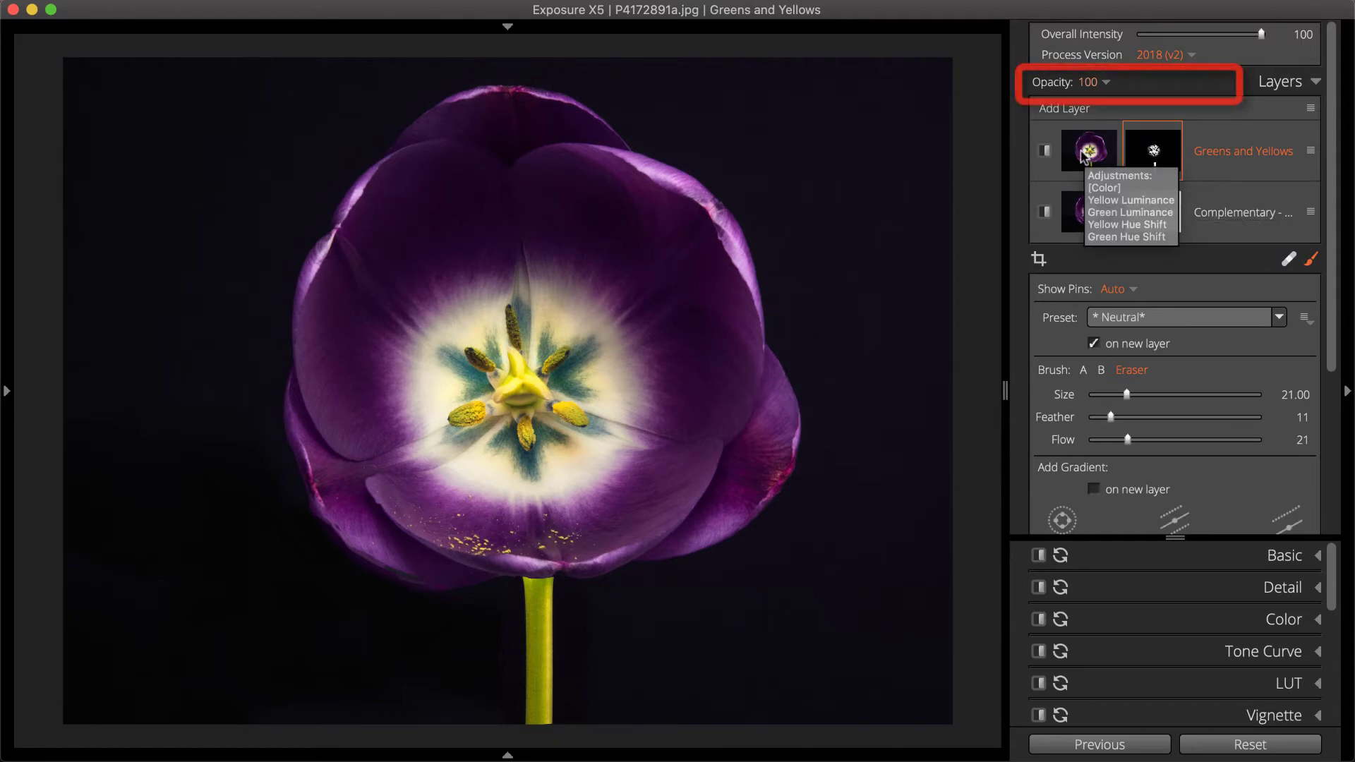
pyautogui.click(1104, 83)
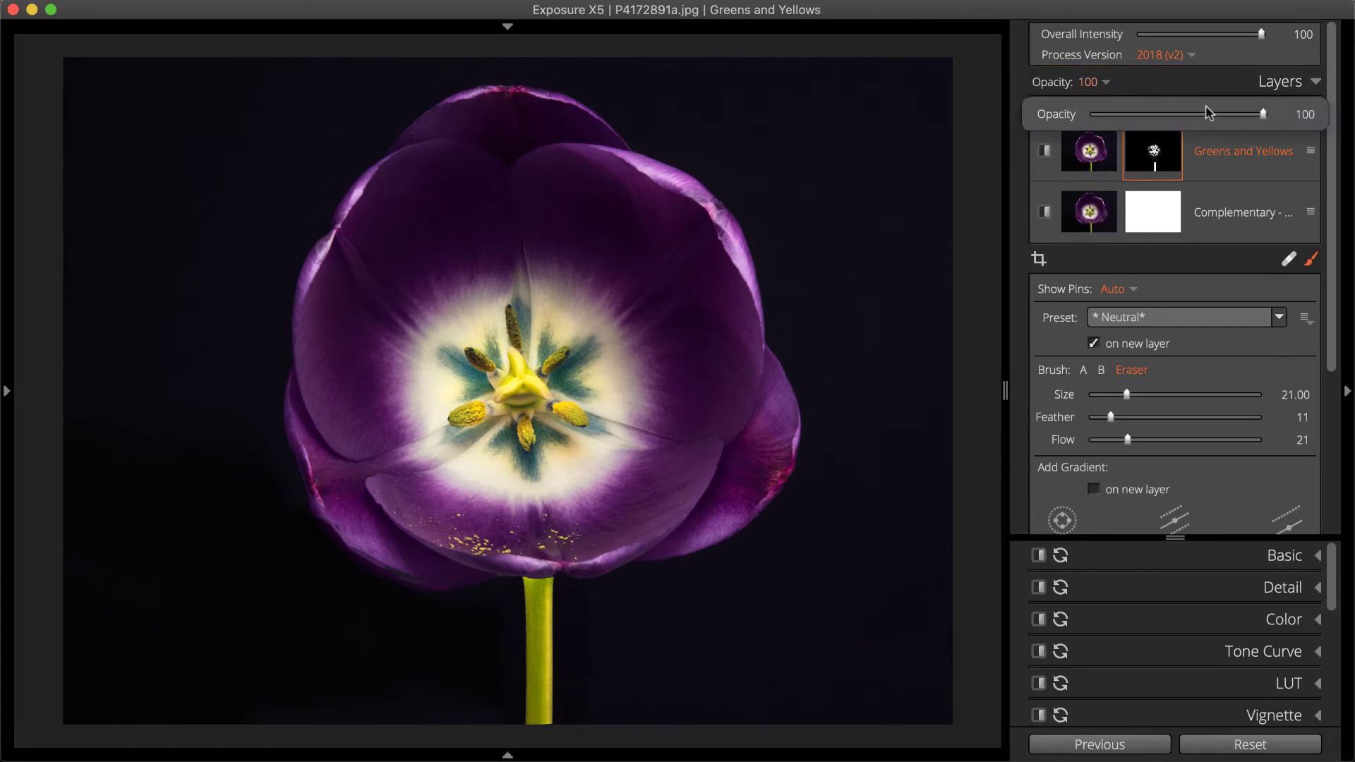
pyautogui.moveTo(1263, 113); pyautogui.dragTo(1211, 116)
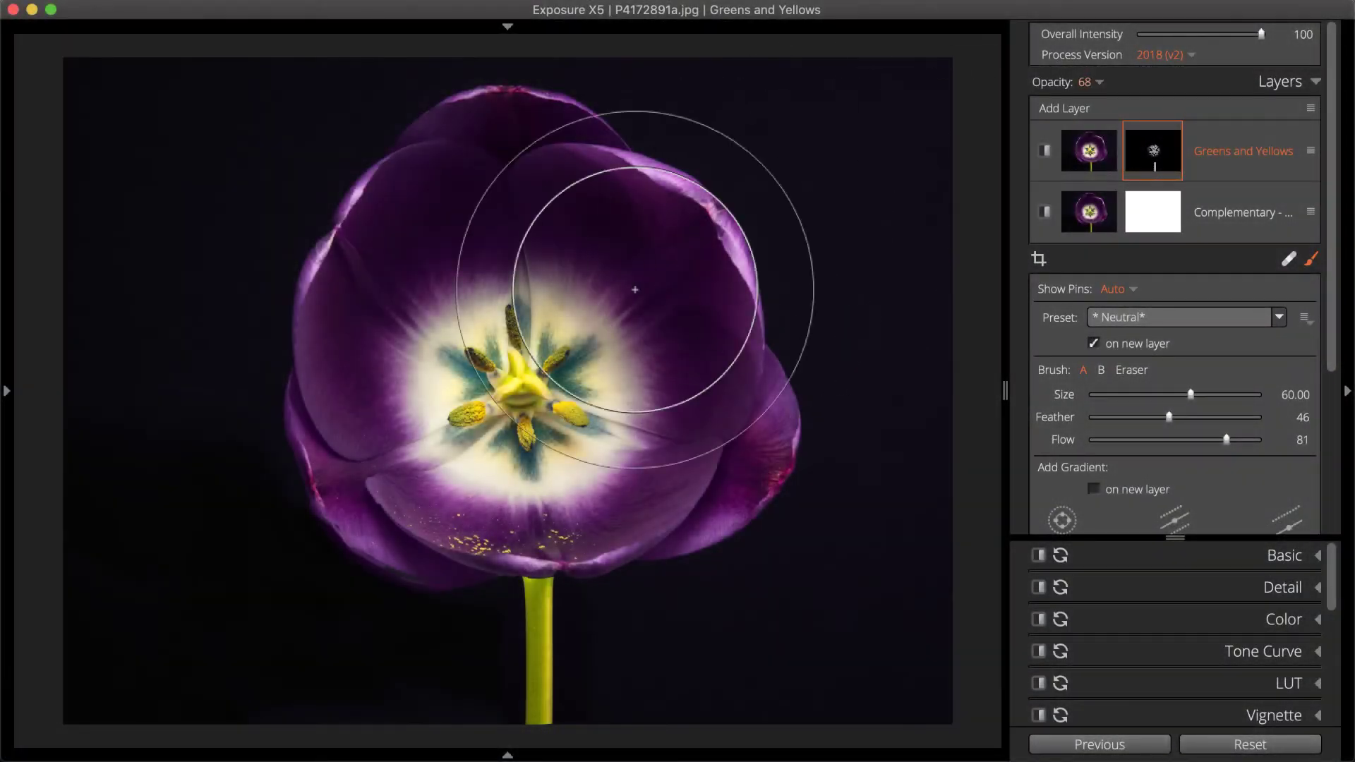
# Add a new layer using the Cinema preset Technicolor Process 4 (no grain).
pyautogui.click(6, 415)
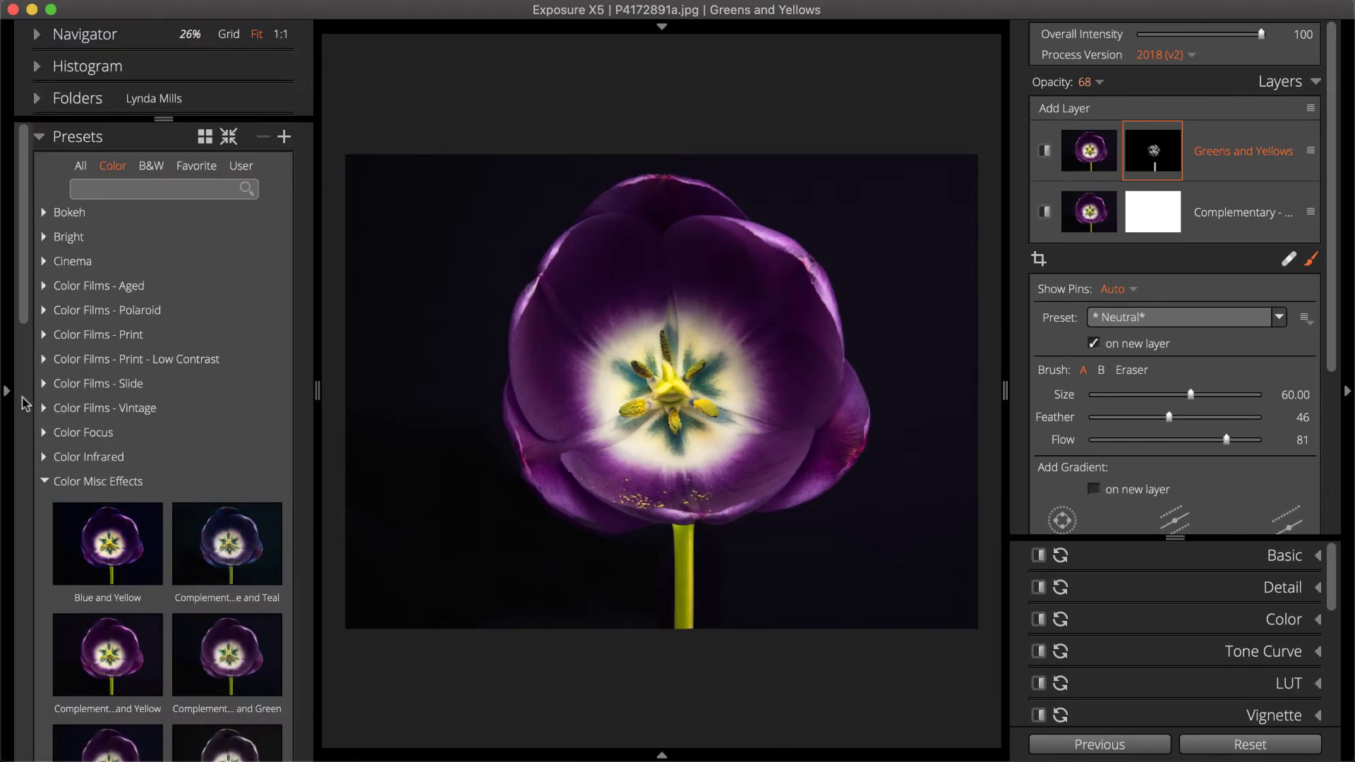
pyautogui.click(44, 261)
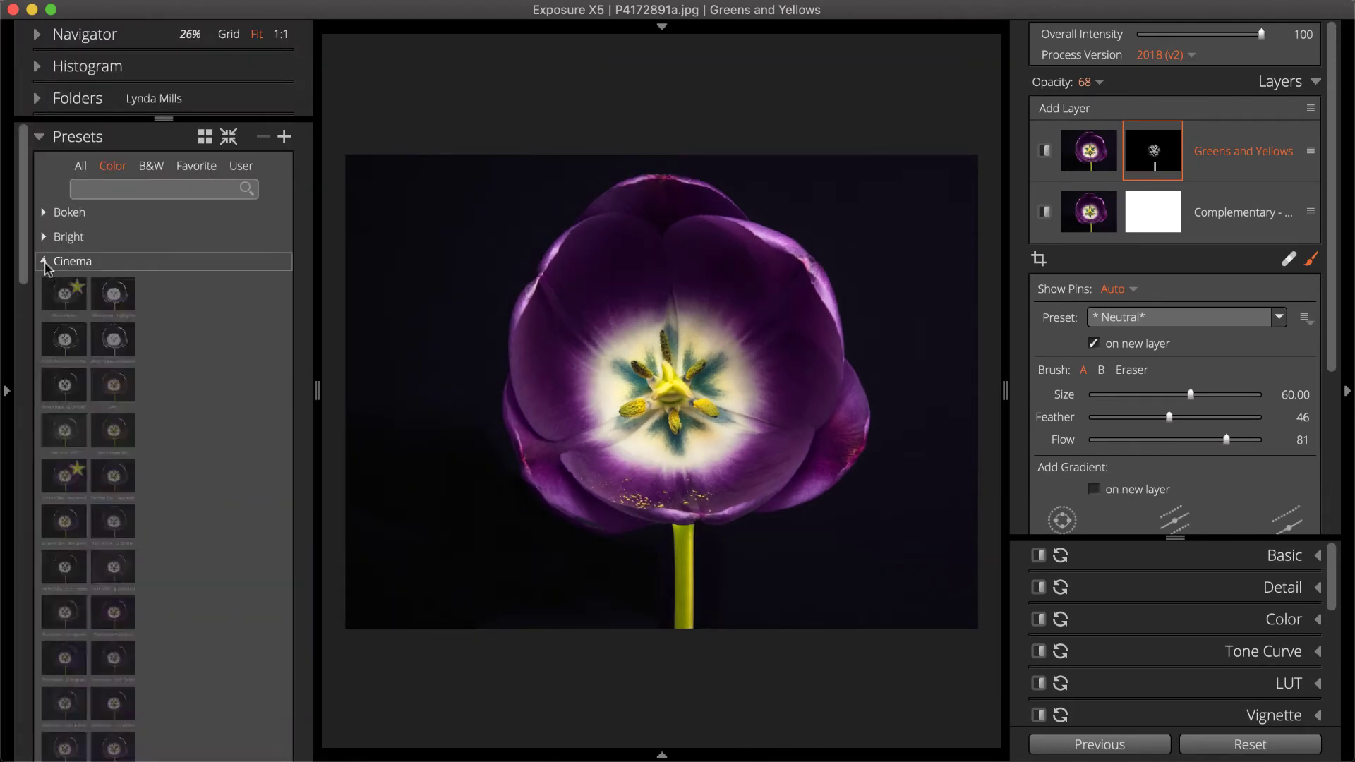
pyautogui.scroll(-10, 86, 536)
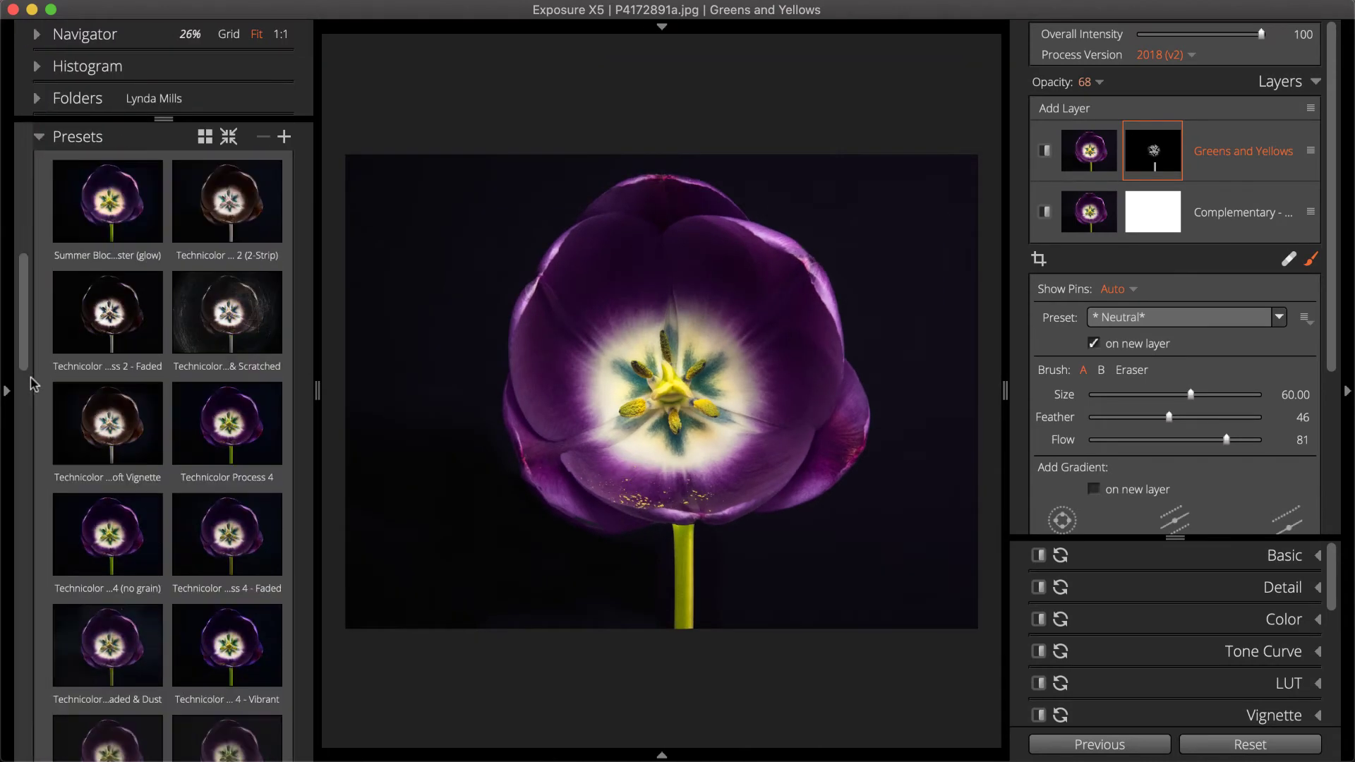
pyautogui.rightClick(85, 543)
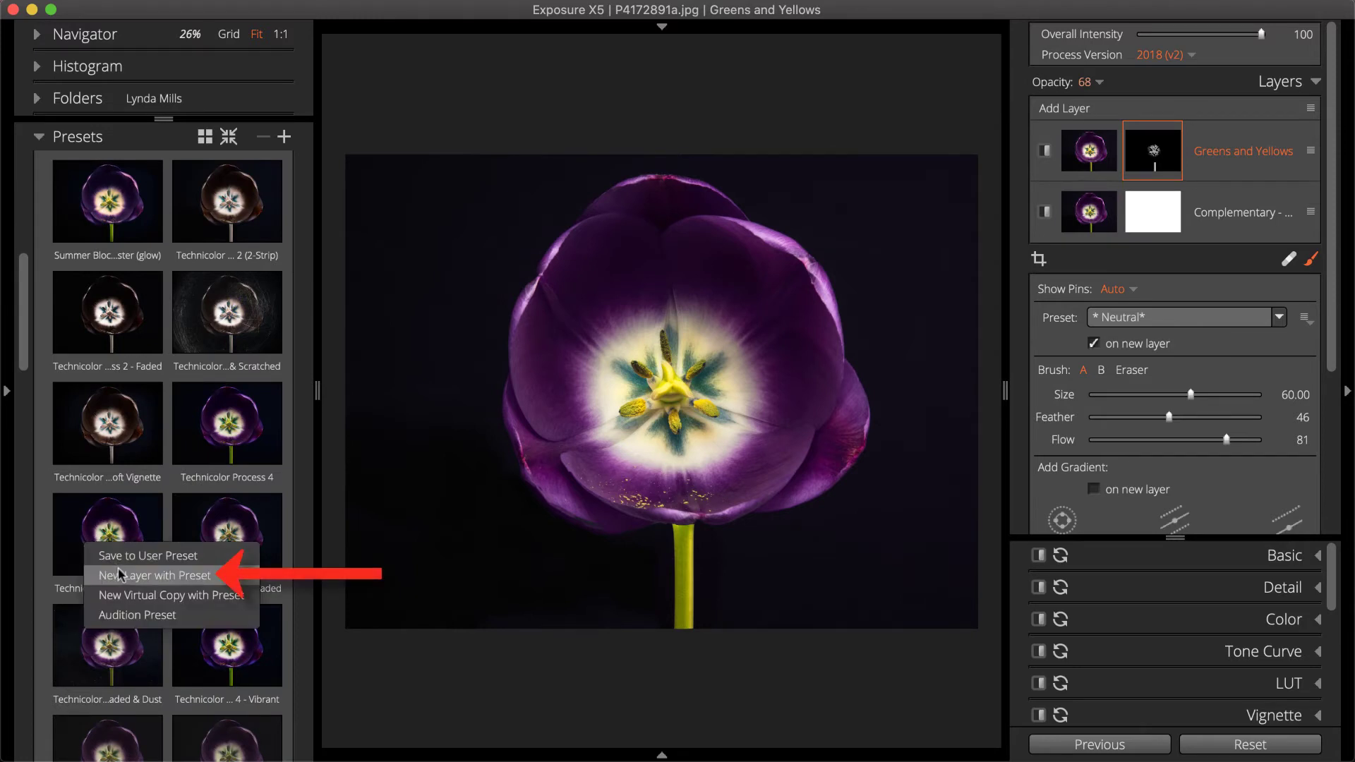
pyautogui.click(154, 575)
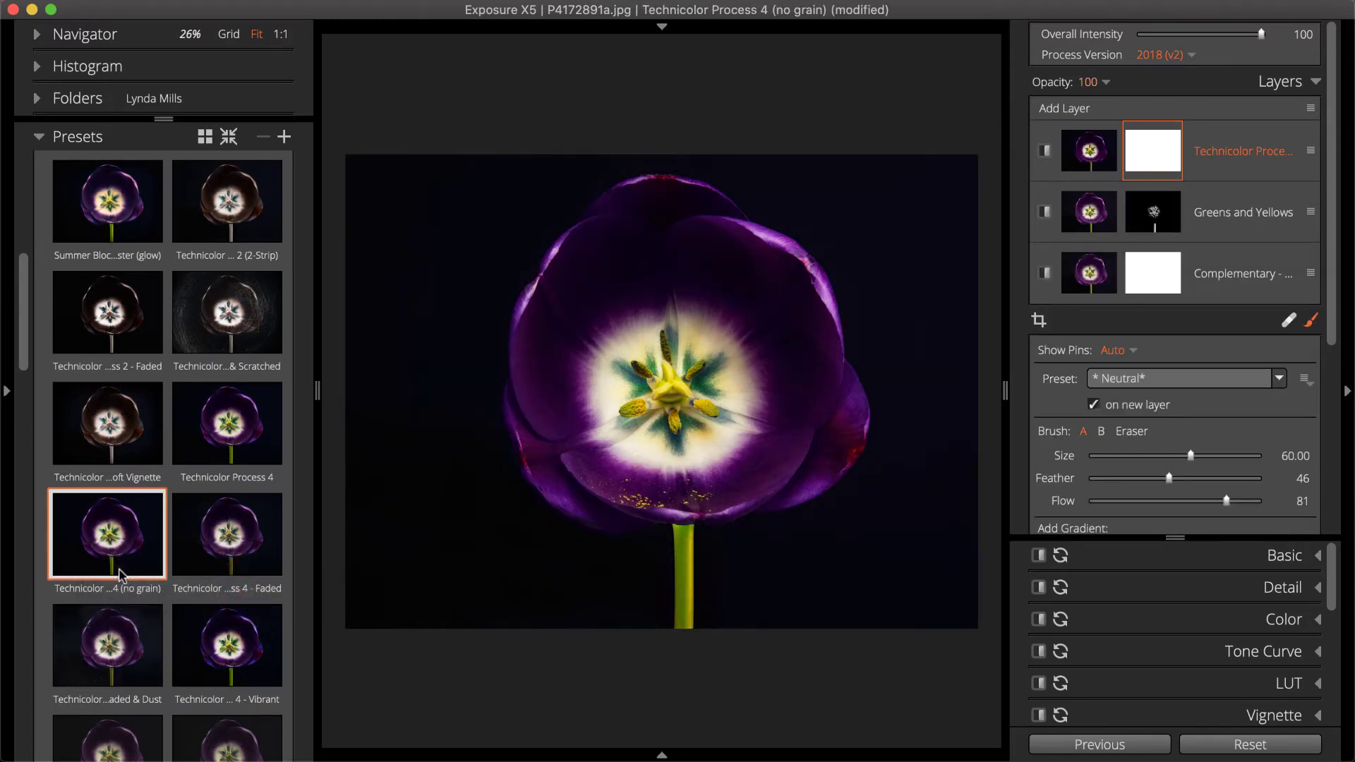
pyautogui.press('F7')
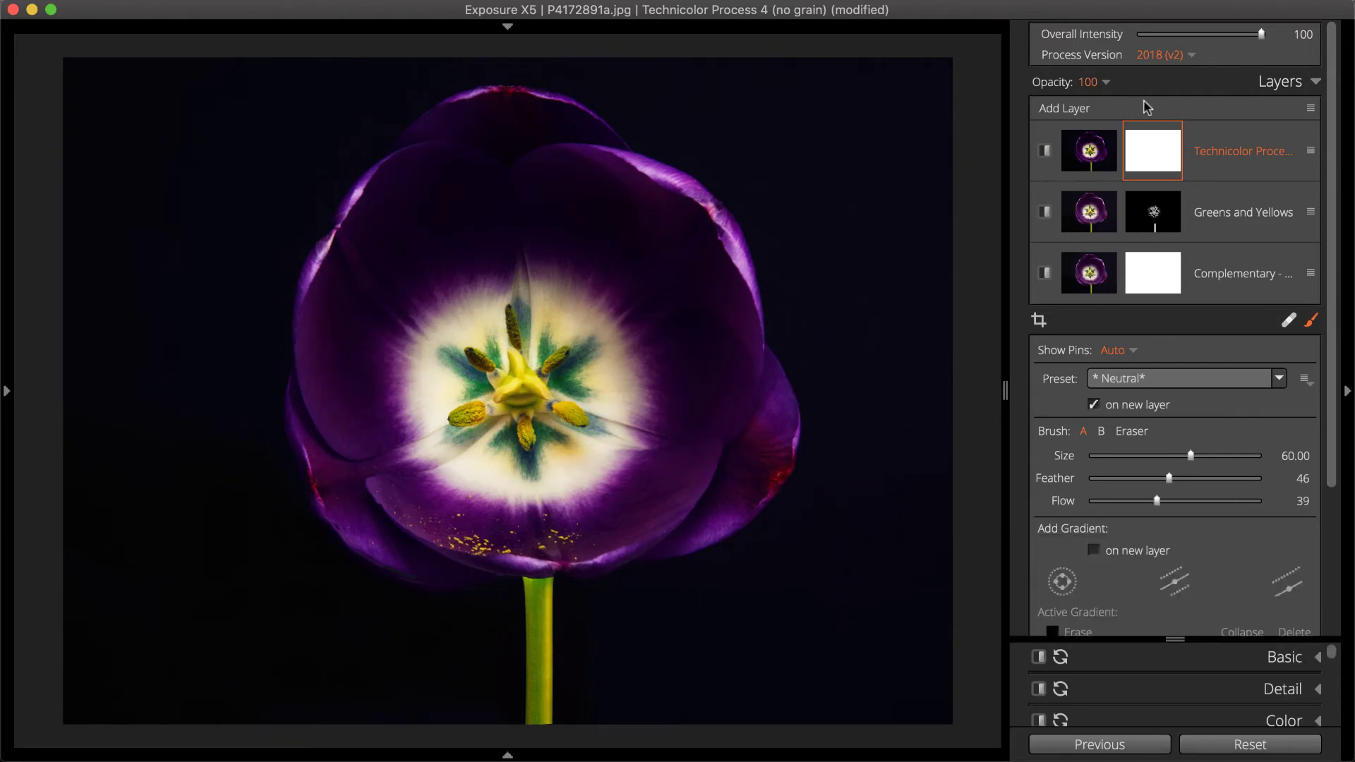
# Reduce the Technicolor Process 4 layer's opacity to 62.
pyautogui.click(1105, 83)
pyautogui.moveTo(1261, 115); pyautogui.dragTo(1200, 114)
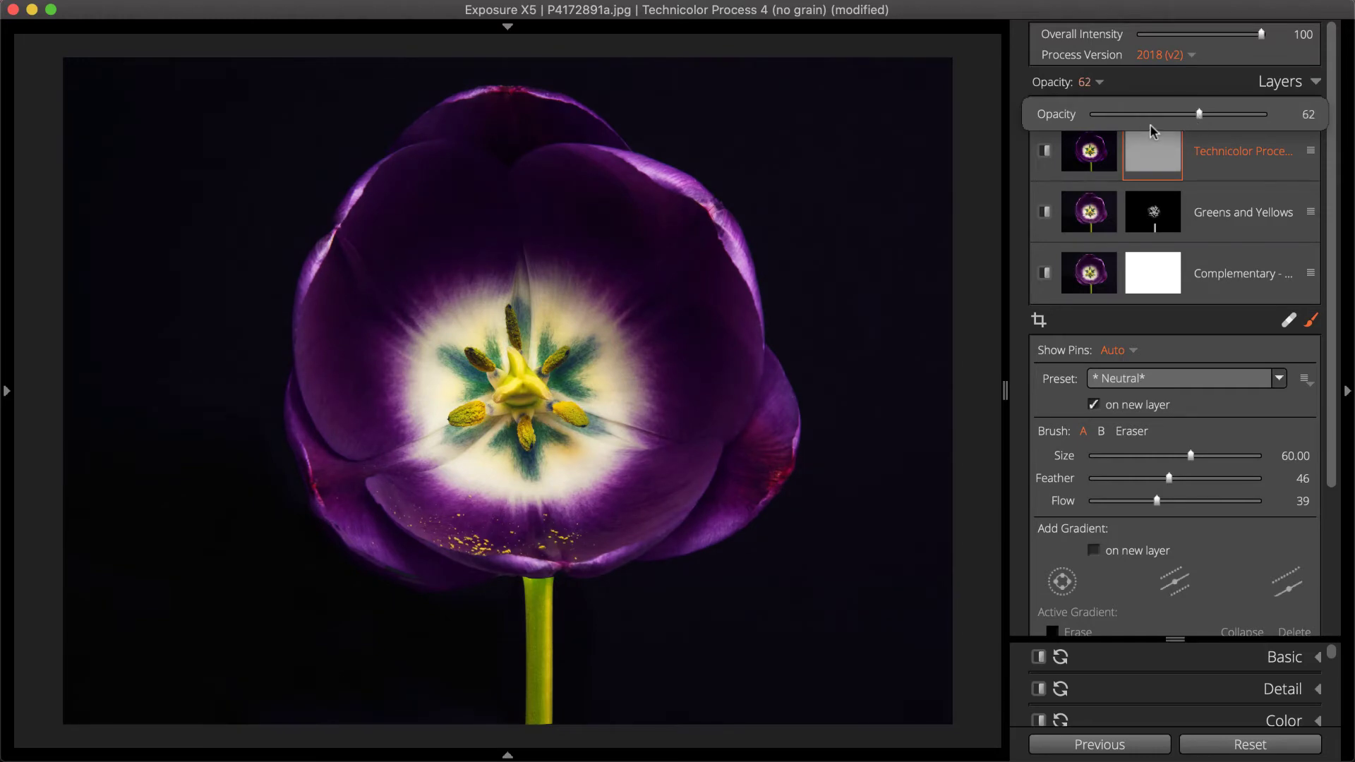
pyautogui.click(1110, 146)
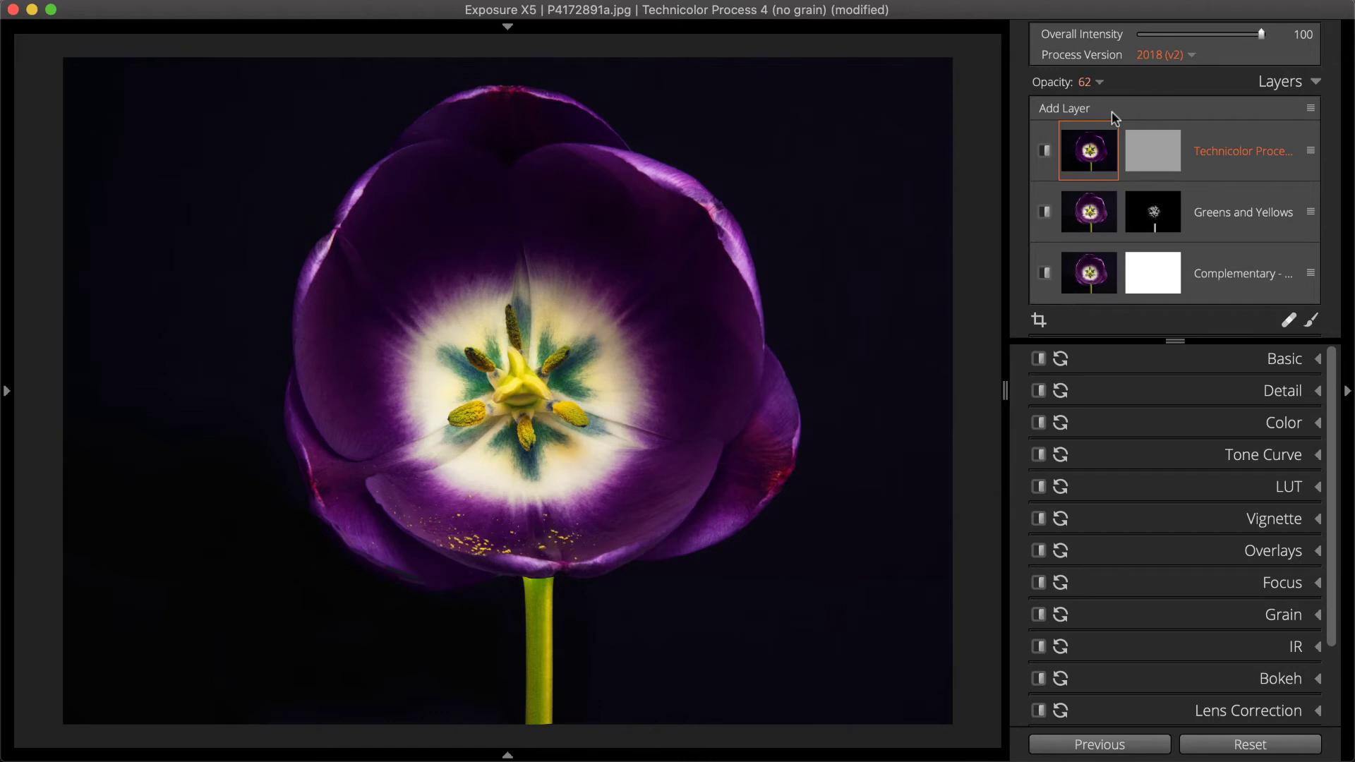
# Add another layer and assign it the Dodge (Lighten) brush preset for mask painting.
pyautogui.click(1084, 110)
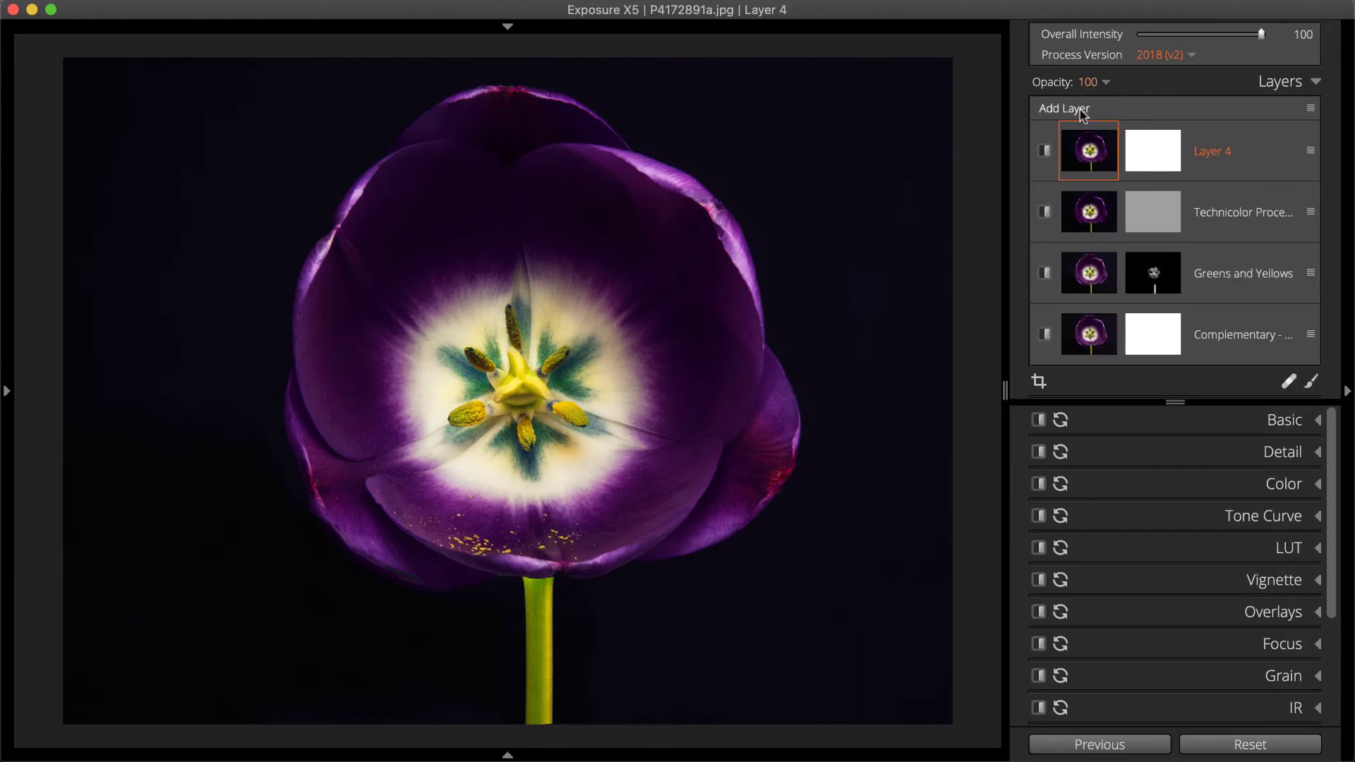
pyautogui.click(1145, 147)
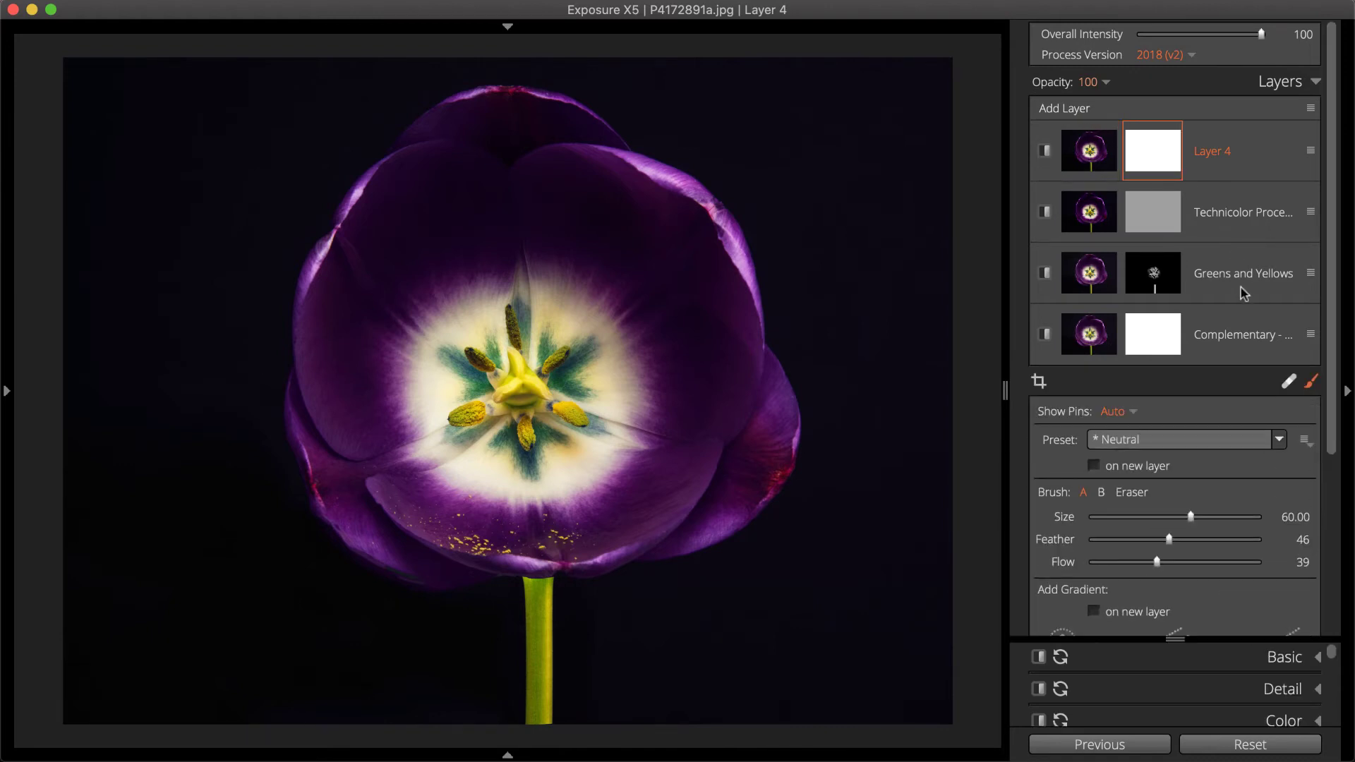
pyautogui.click(1269, 441)
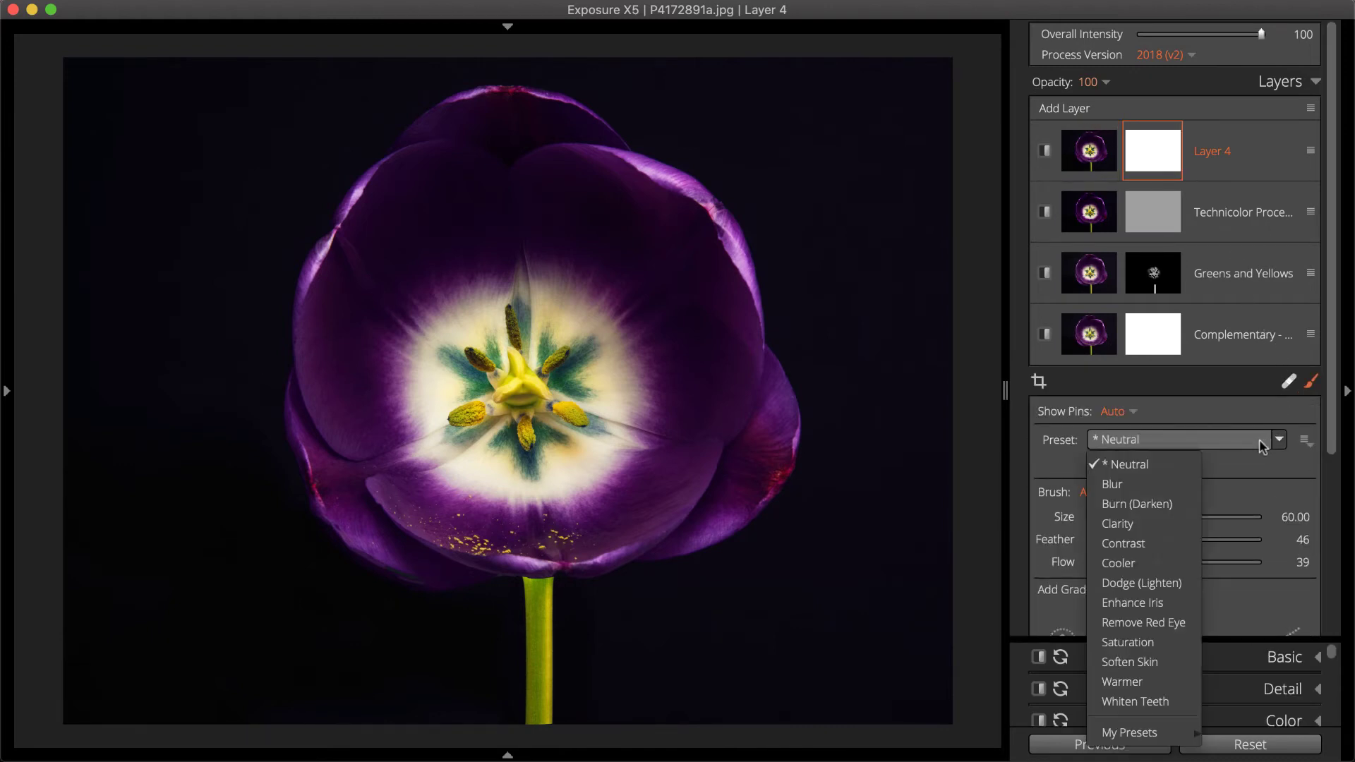
pyautogui.click(1153, 575)
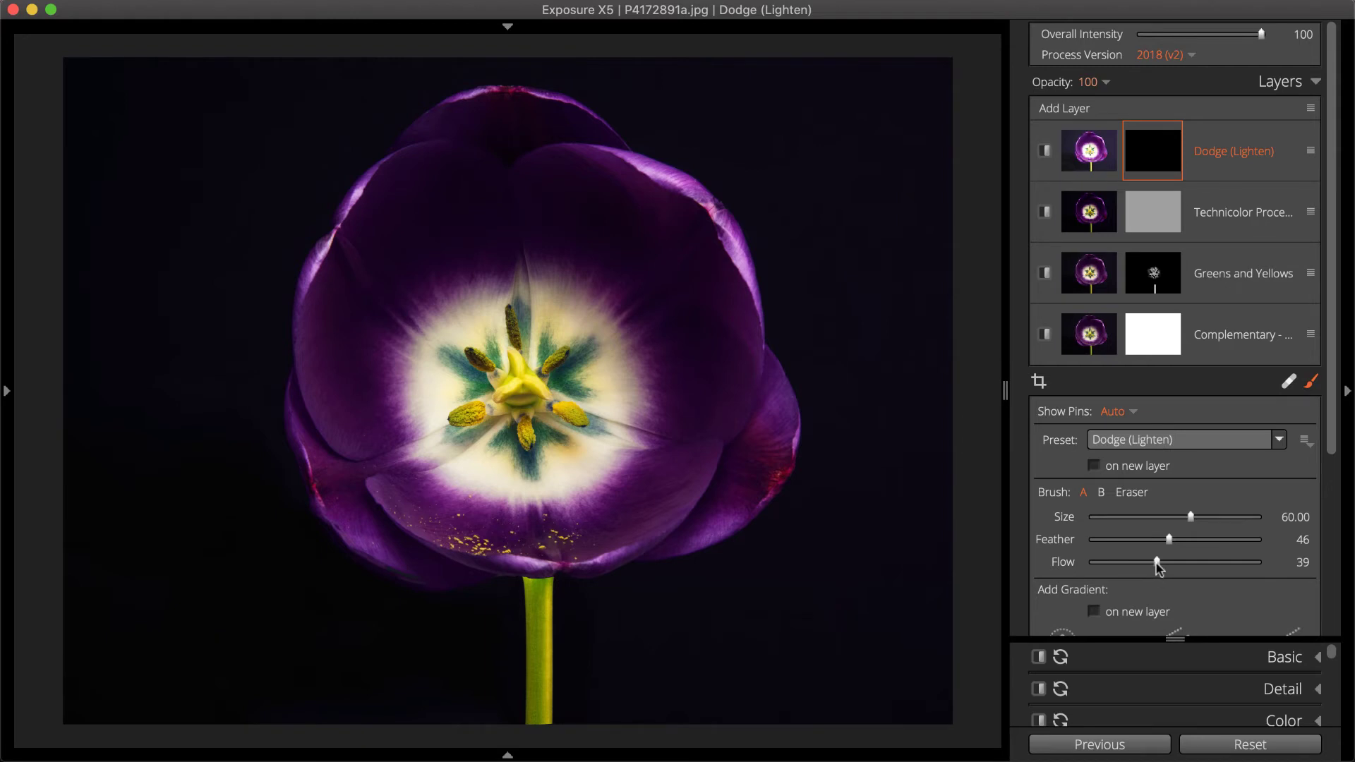
# Paint the dodge effect over the tulip's centre with flow 50 and the new-layer option enabled, then lower the layer's opacity to 68.
pyautogui.moveTo(1157, 562)
pyautogui.mouseDown()
pyautogui.moveTo(1204, 560)
pyautogui.moveTo(1175, 562)
pyautogui.mouseUp()
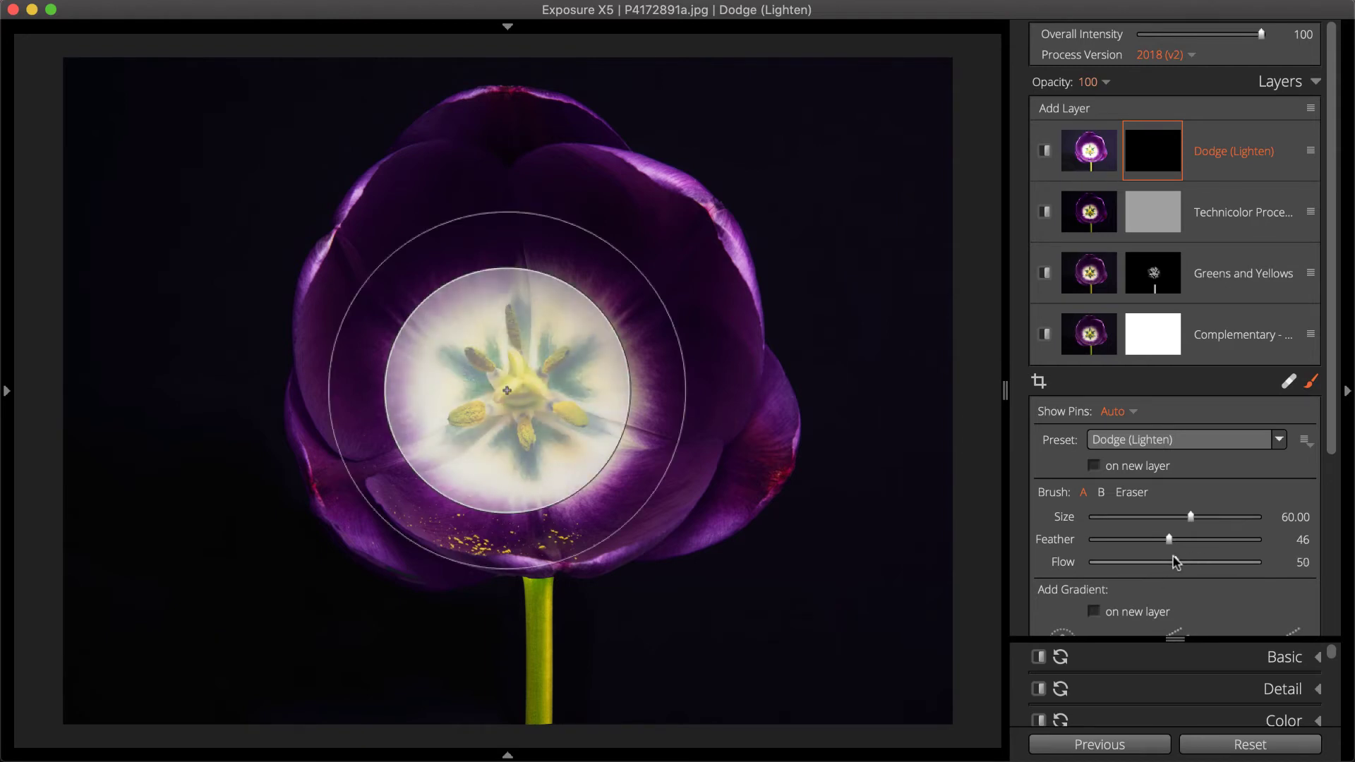
pyautogui.click(1093, 465)
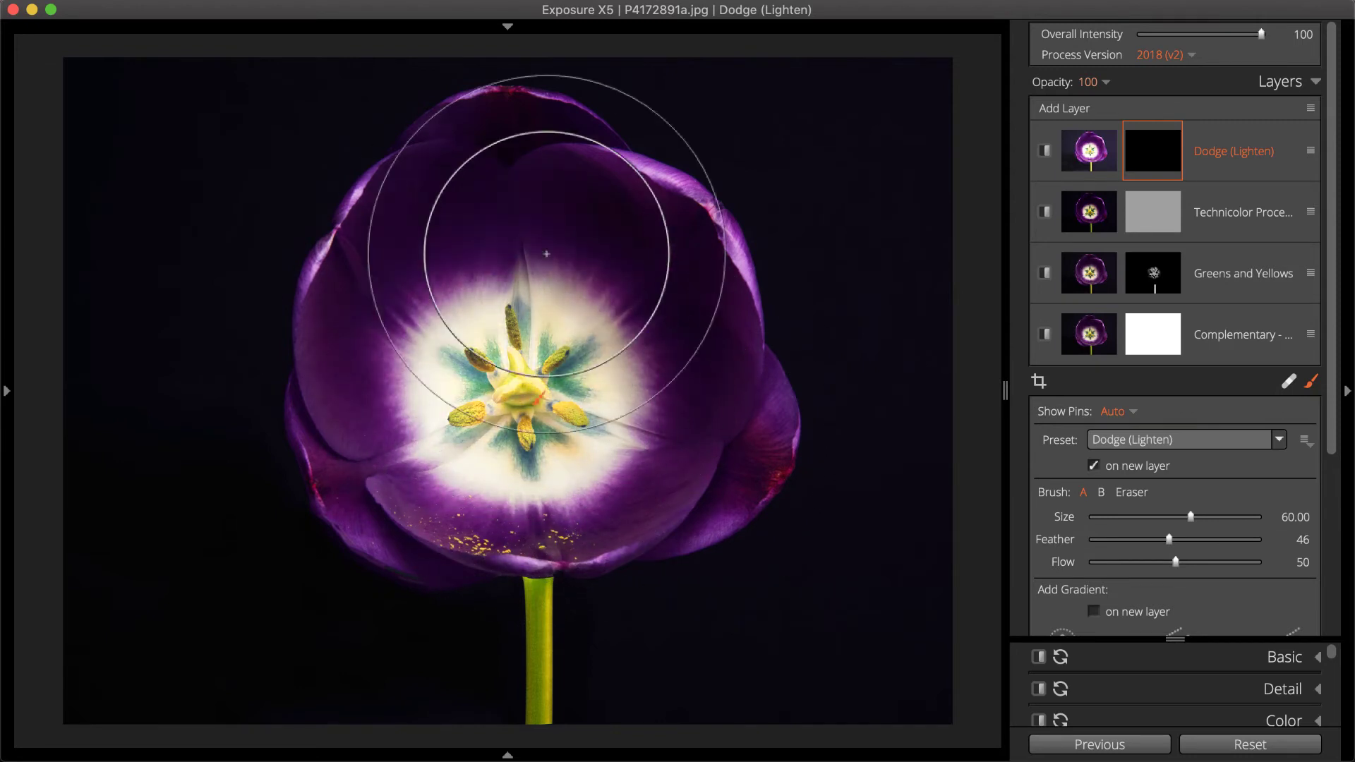
pyautogui.moveTo(546, 254)
pyautogui.mouseDown()
pyautogui.moveTo(419, 444)
pyautogui.moveTo(644, 433)
pyautogui.mouseUp()
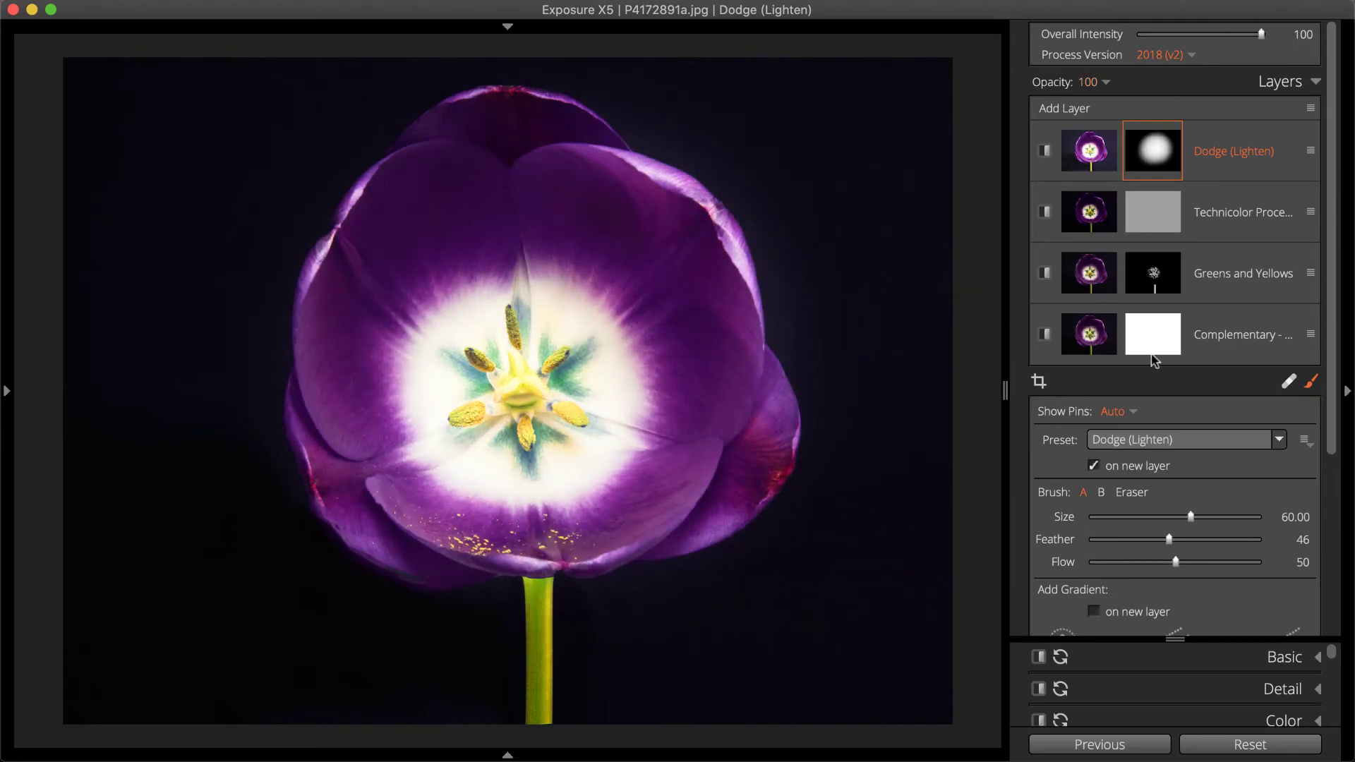
pyautogui.click(1101, 82)
pyautogui.click(1208, 114)
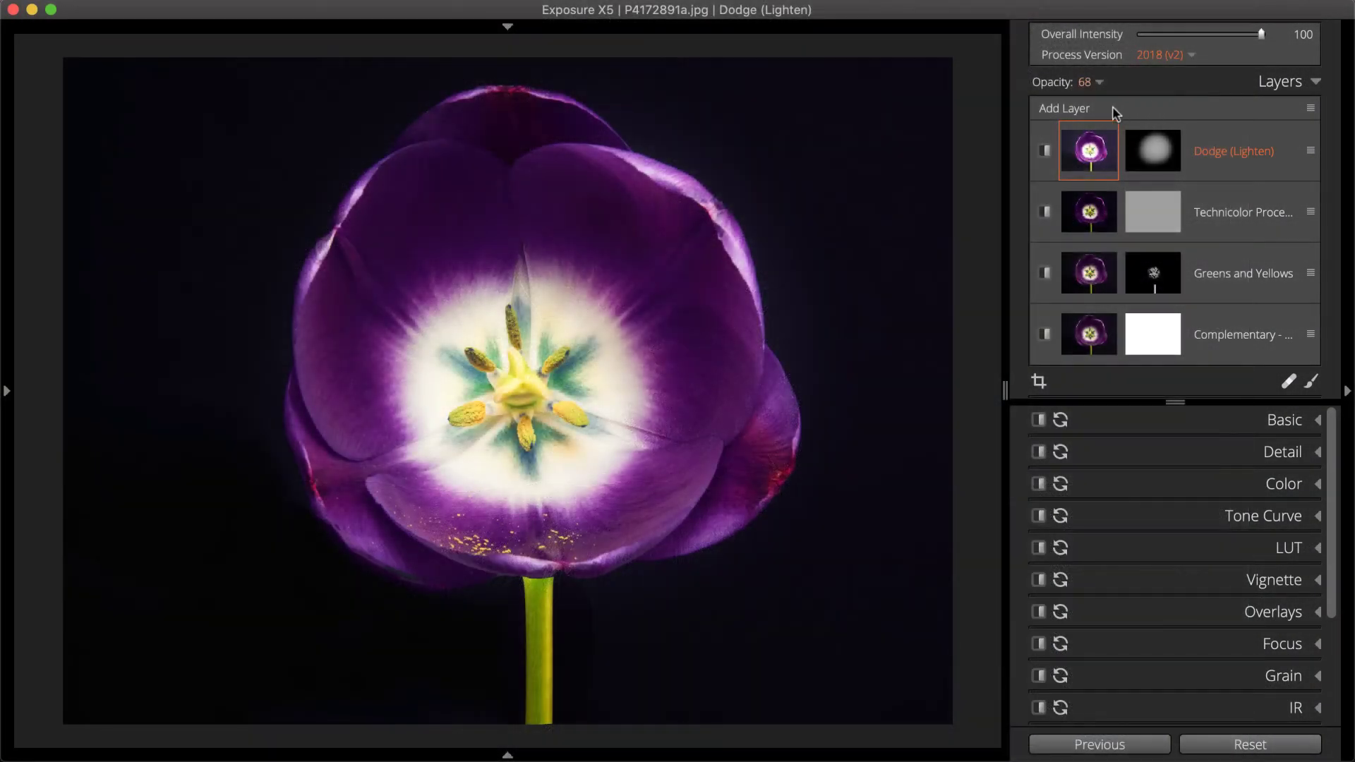
# Add a layer with an IR halation opacity of 72 and halation spread of 40.10, and set its layer opacity to 74.
pyautogui.click(1113, 107)
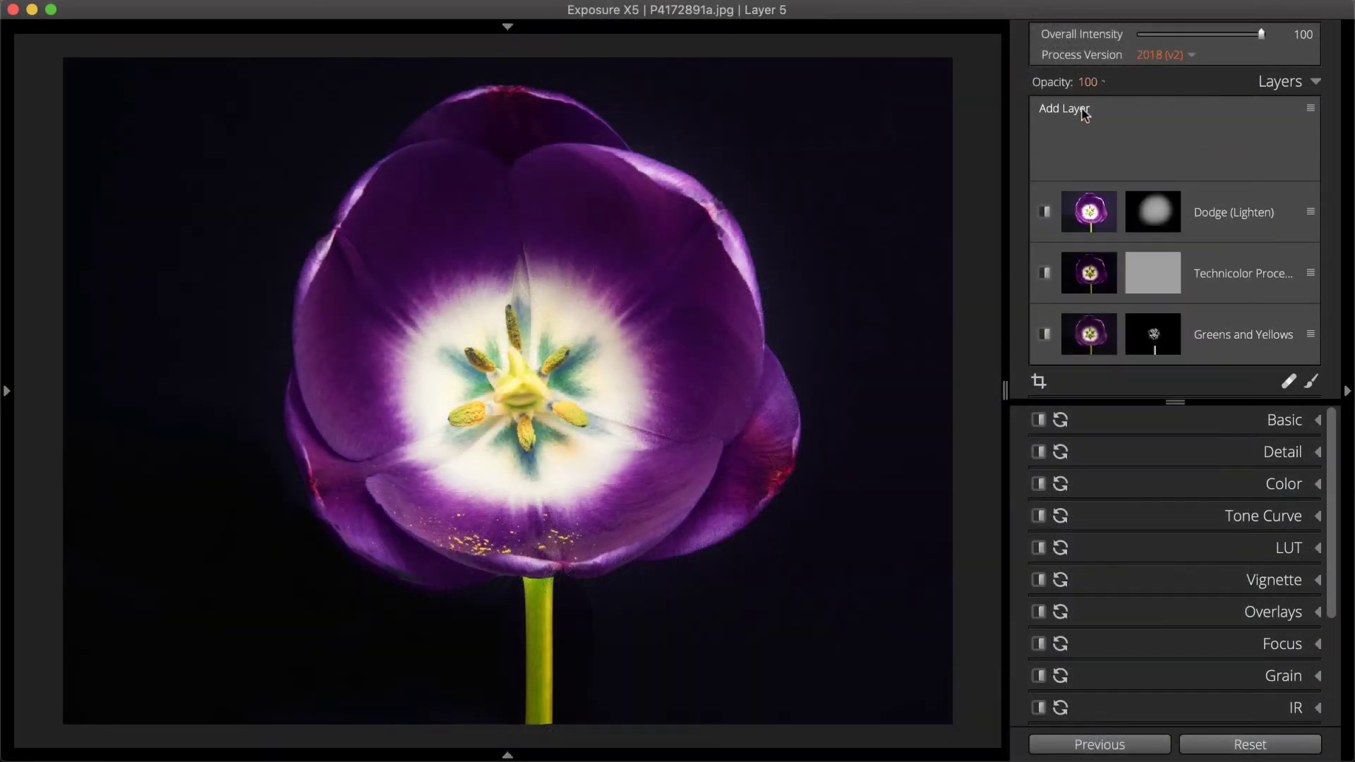
pyautogui.scroll(-5, 1270, 600)
pyautogui.click(1278, 600)
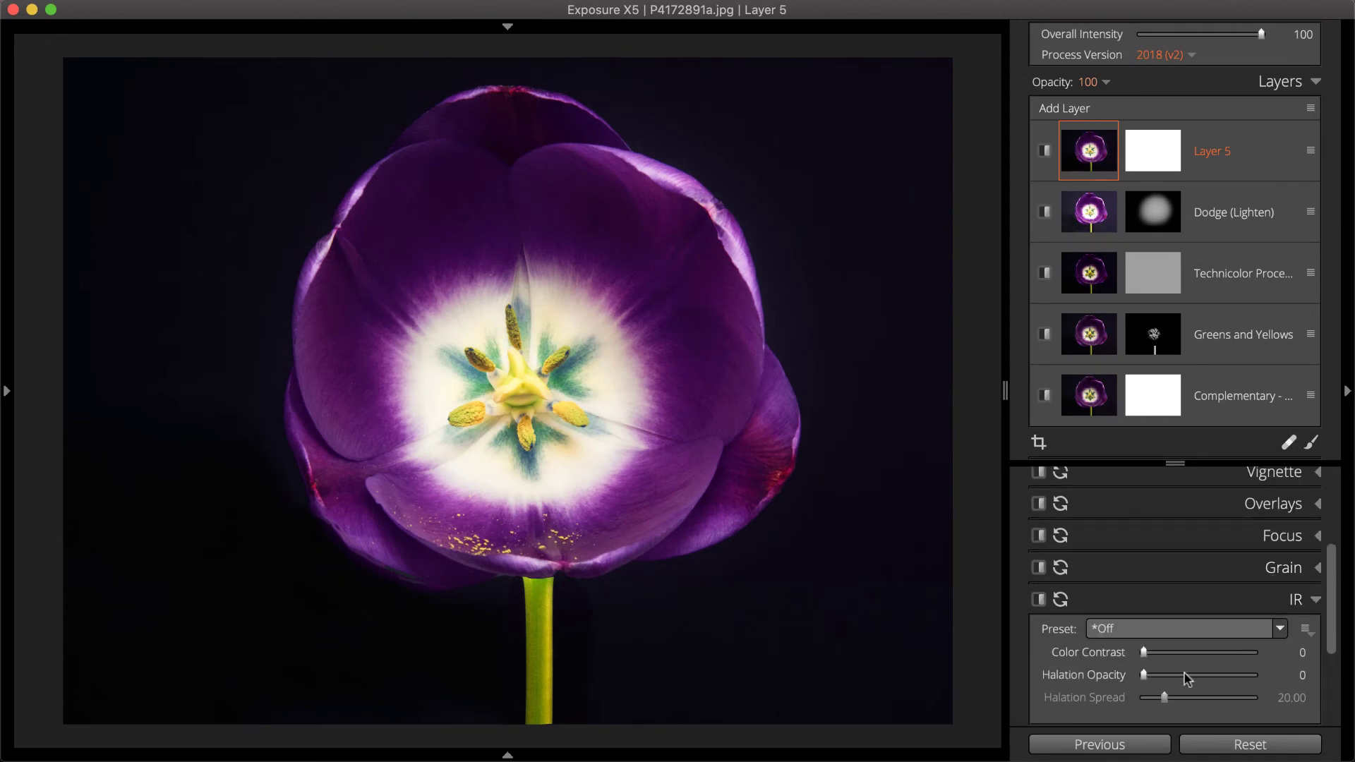
pyautogui.click(1153, 676)
pyautogui.moveTo(1152, 675); pyautogui.dragTo(1187, 698)
pyautogui.moveTo(1207, 675); pyautogui.dragTo(1223, 674)
pyautogui.click(1105, 83)
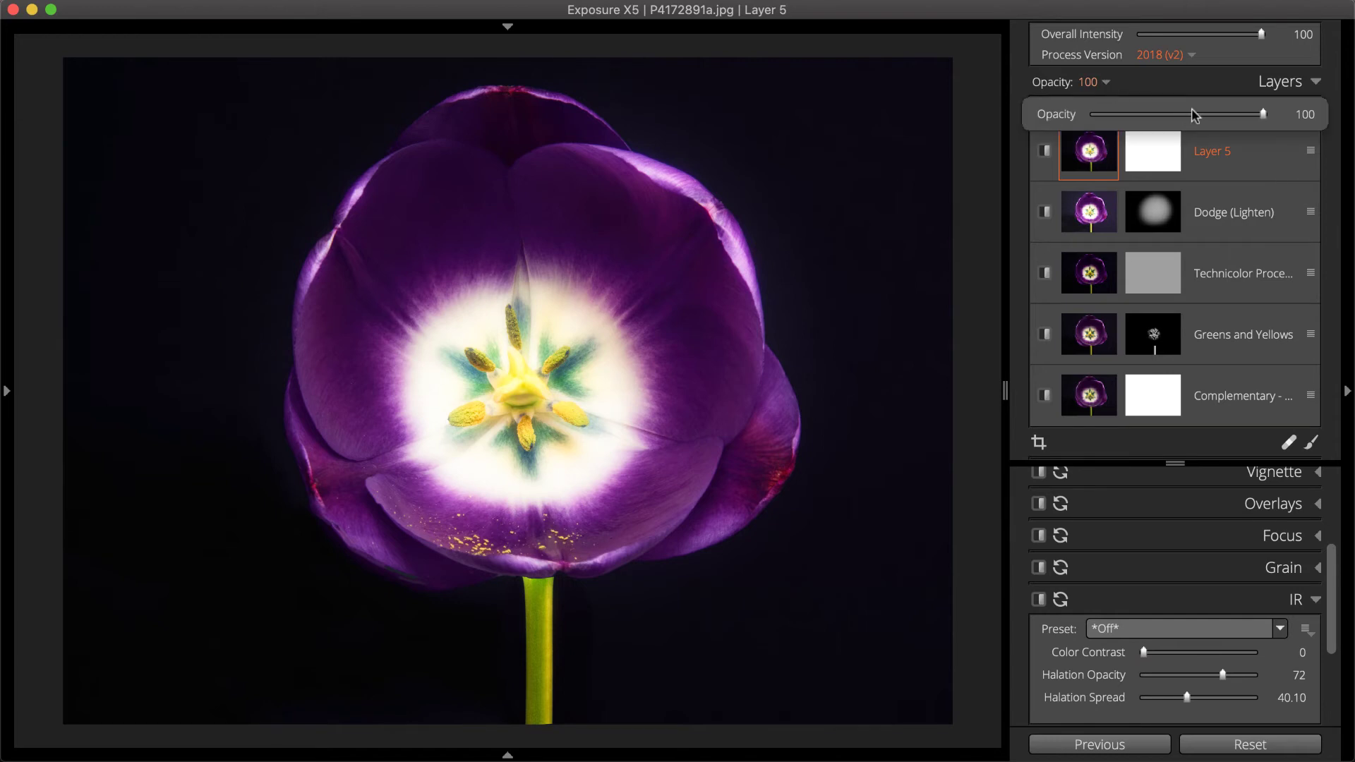
pyautogui.moveTo(1266, 114); pyautogui.dragTo(1221, 116)
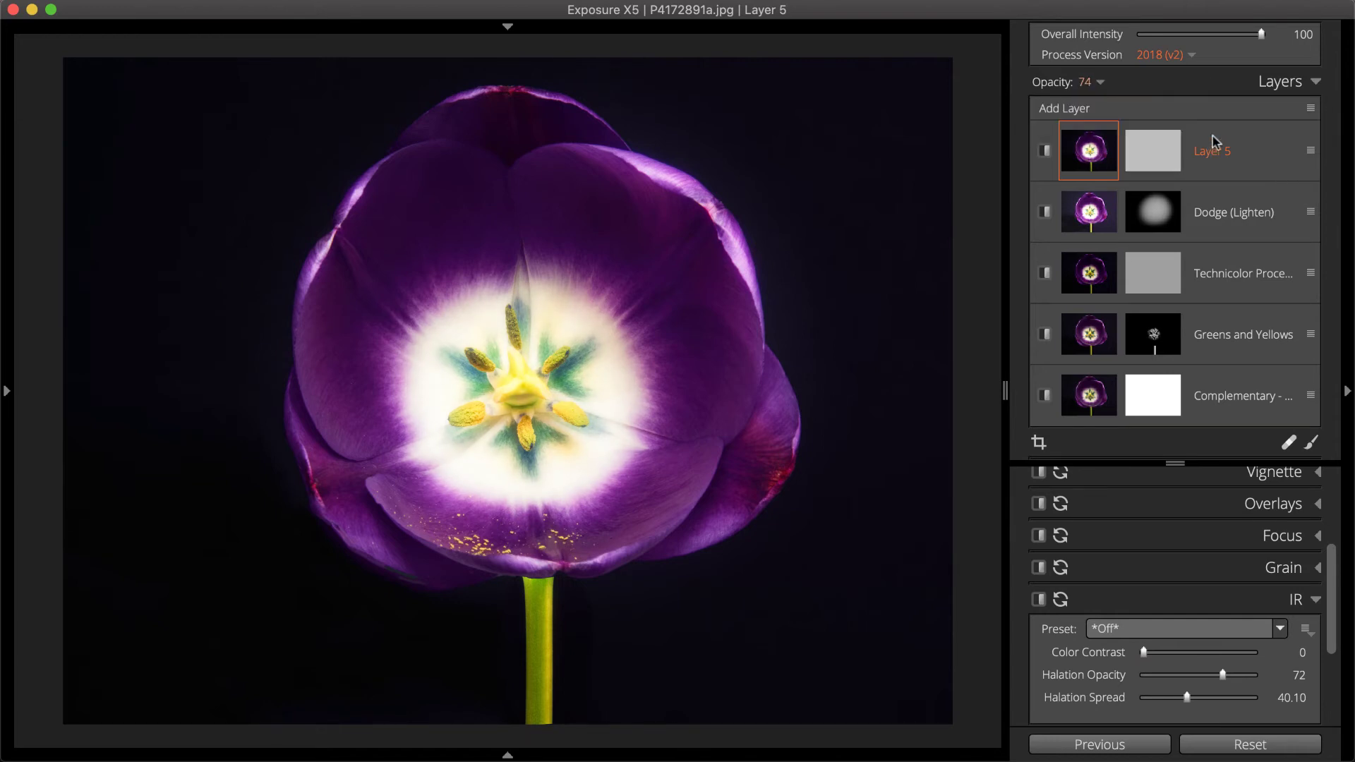
# Duplicate Layer 5 and invert the mask of the copy.
pyautogui.rightClick(1103, 152)
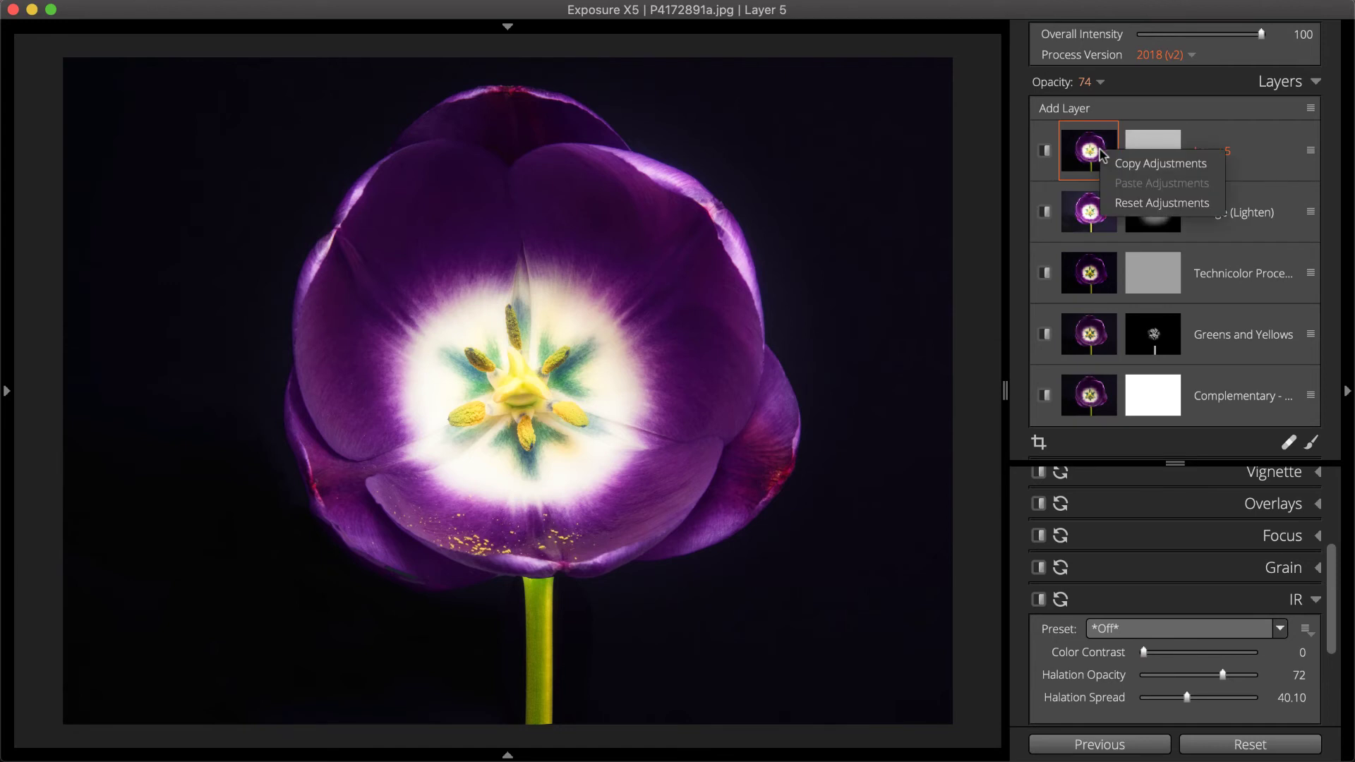
pyautogui.rightClick(1140, 139)
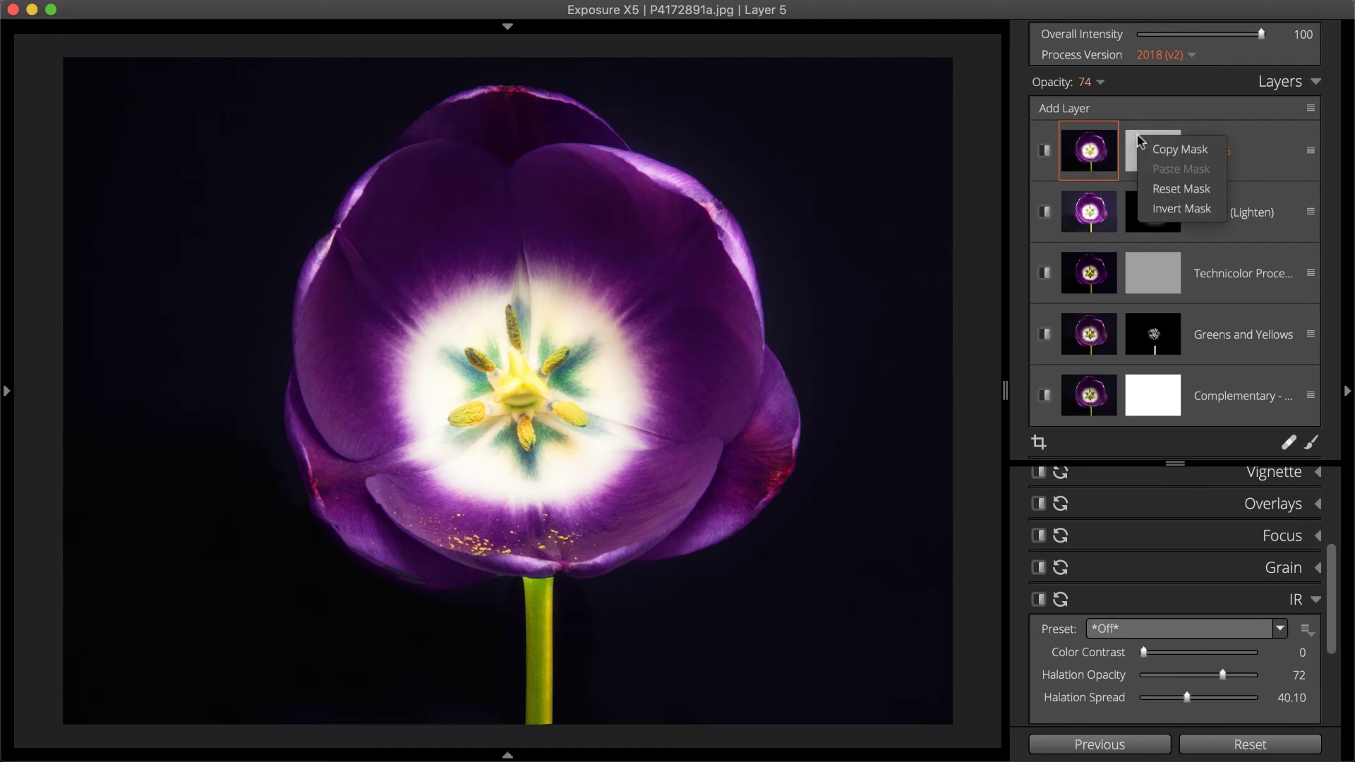
pyautogui.rightClick(1234, 130)
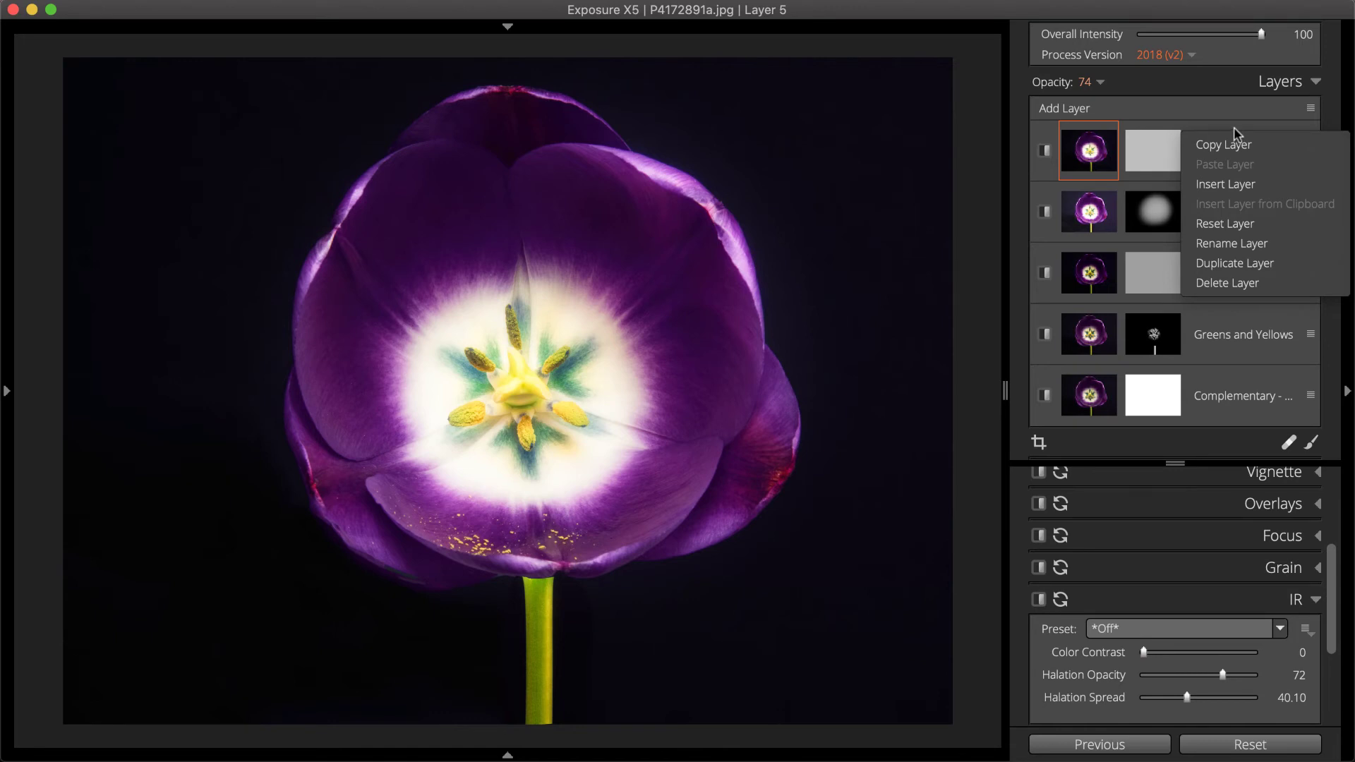
pyautogui.click(1232, 263)
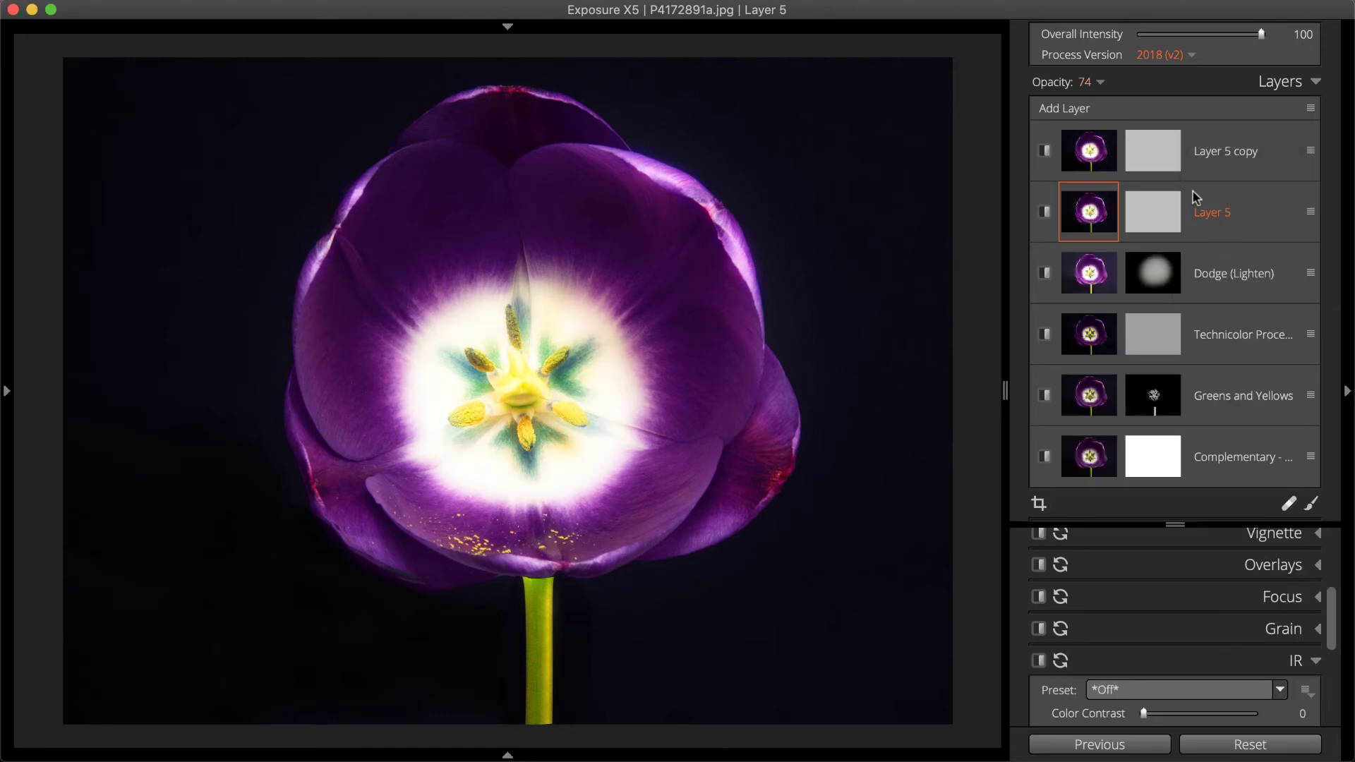
pyautogui.rightClick(1155, 156)
pyautogui.click(1187, 230)
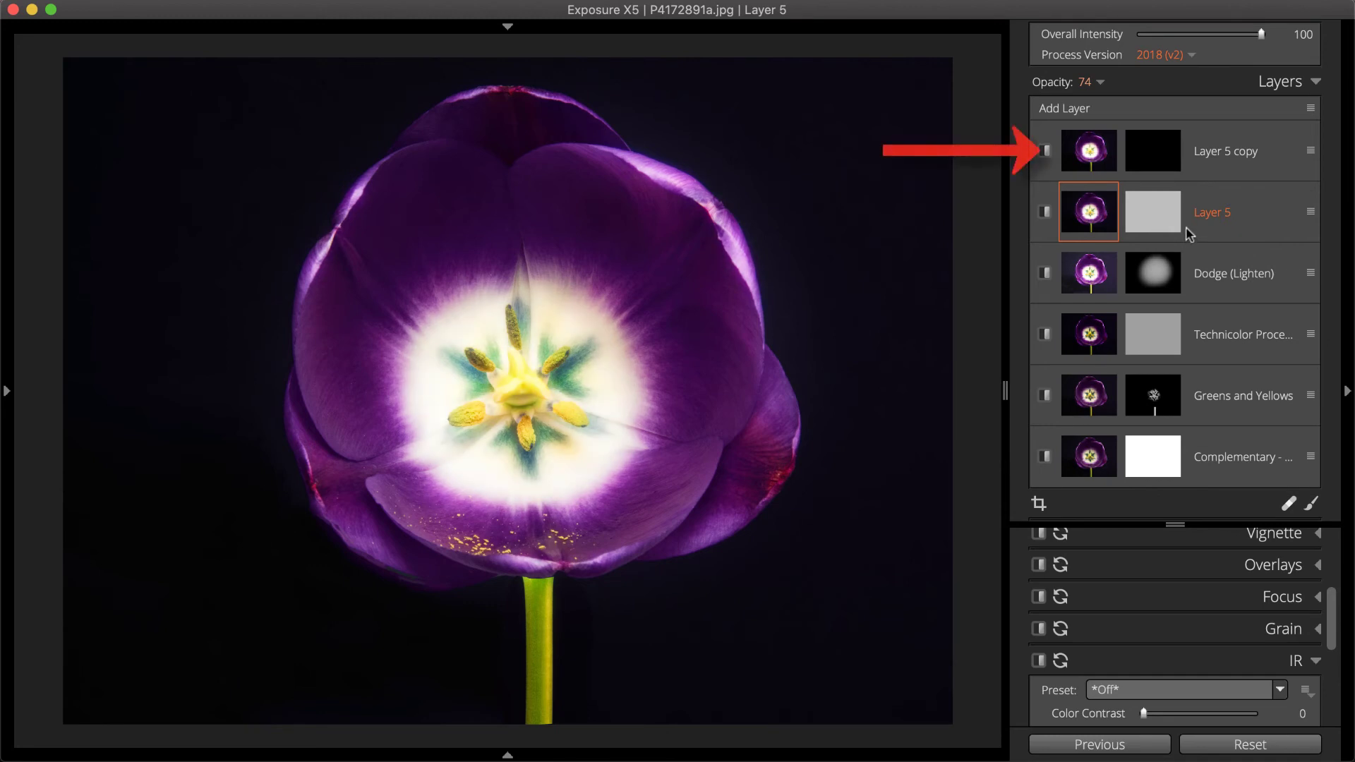
# Compare the image with Layer 5 copy, Layer 5 and Dodge (Lighten) hidden, then show Layer 5 and Dodge (Lighten) again.
pyautogui.click(1047, 151)
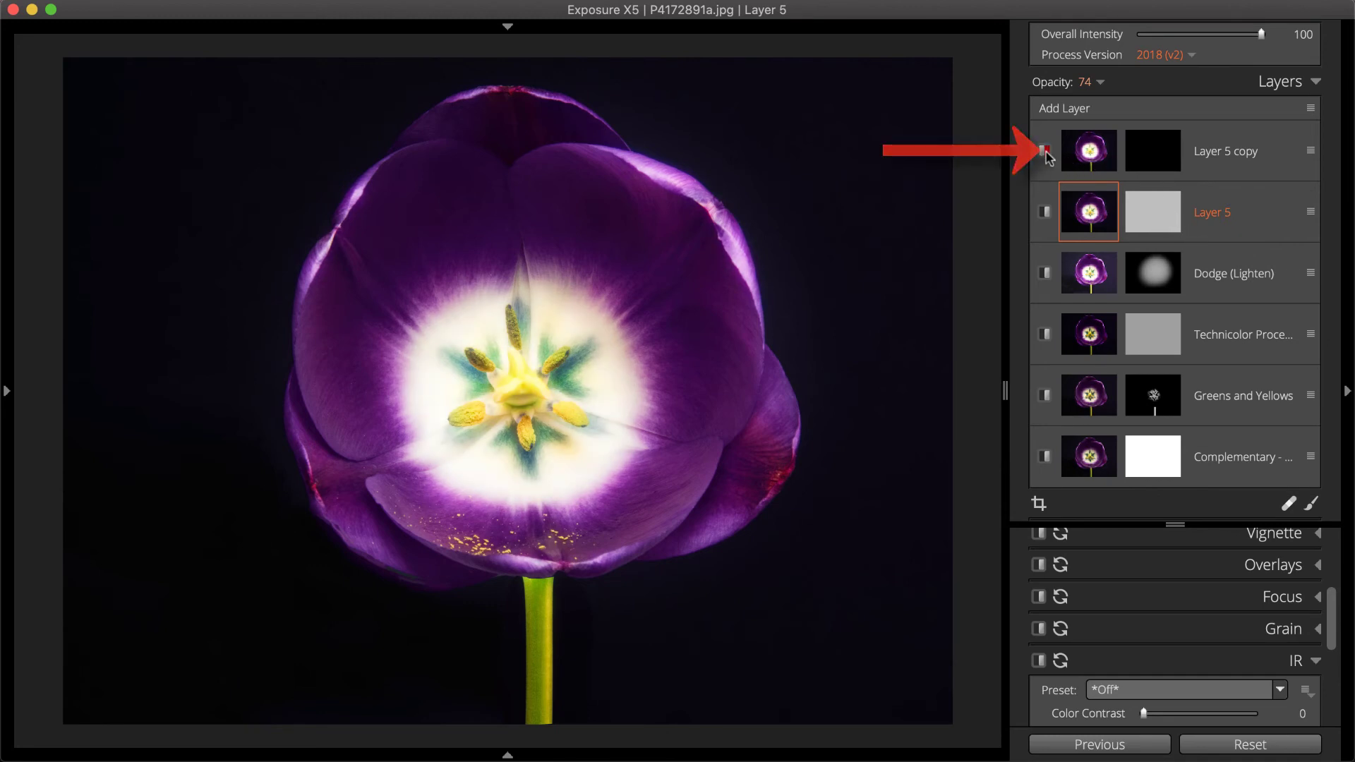
pyautogui.click(1045, 213)
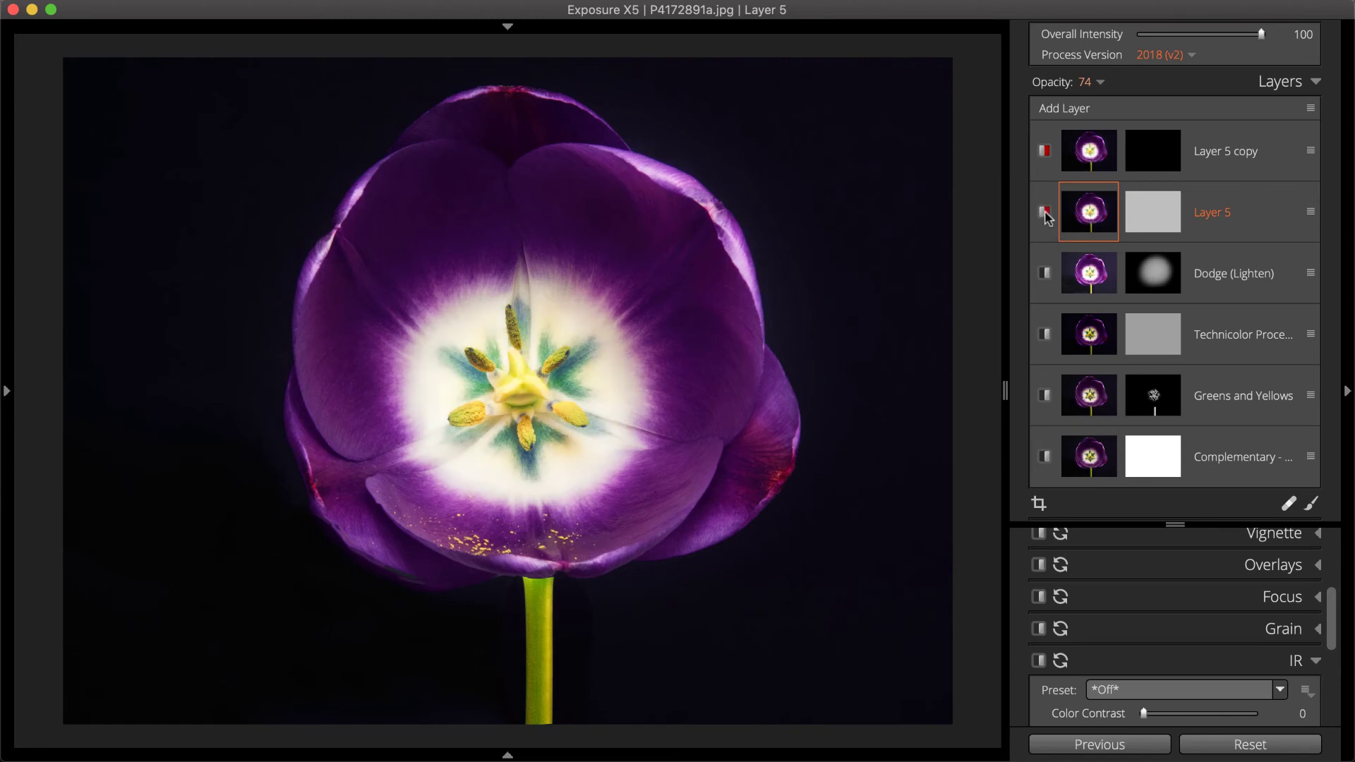
pyautogui.click(1045, 273)
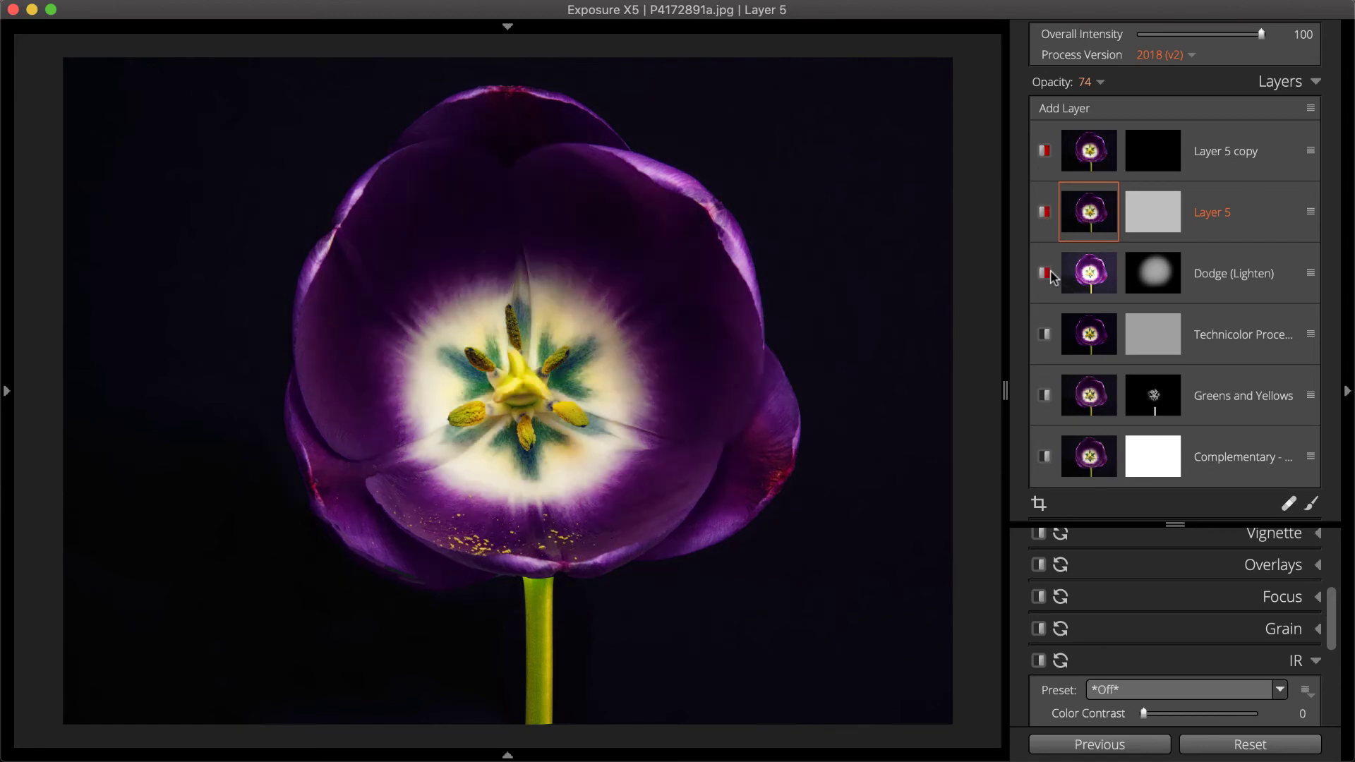
pyautogui.click(1049, 272)
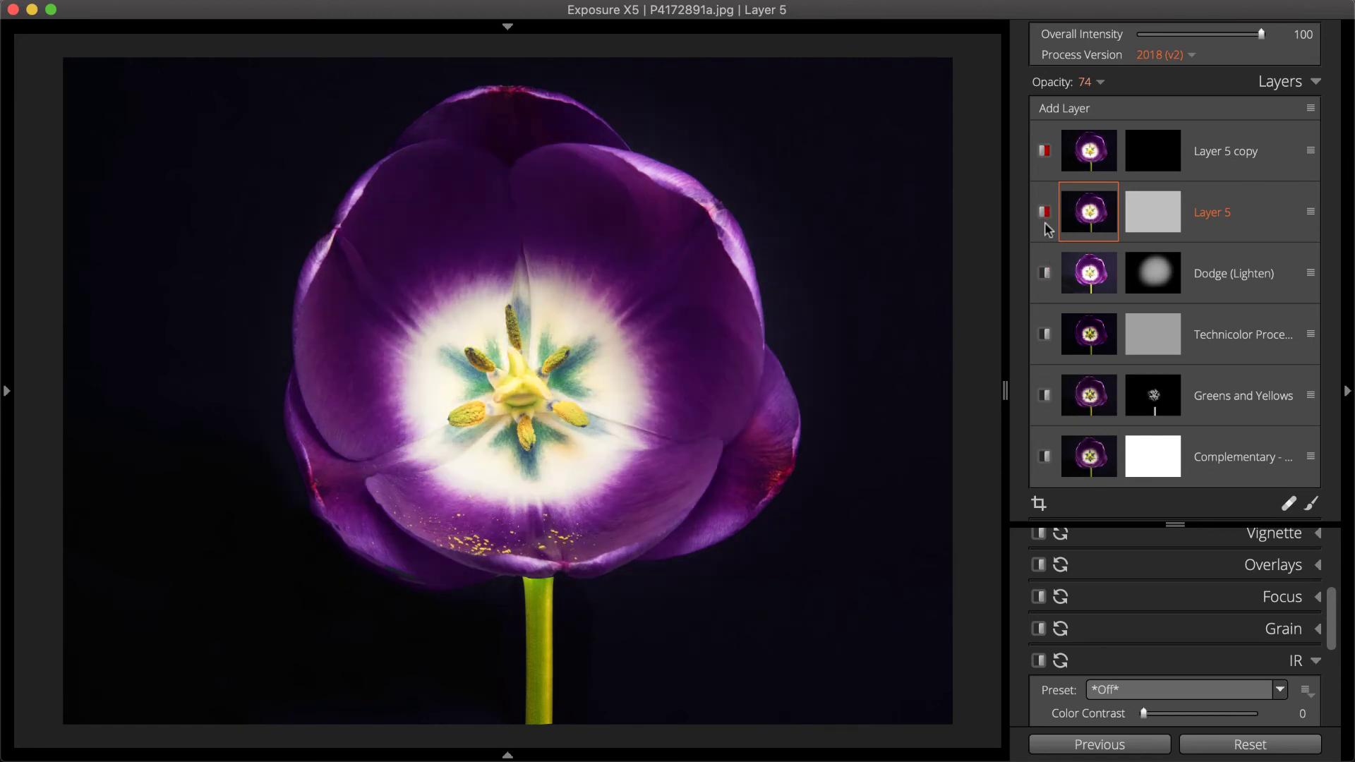
pyautogui.click(1045, 213)
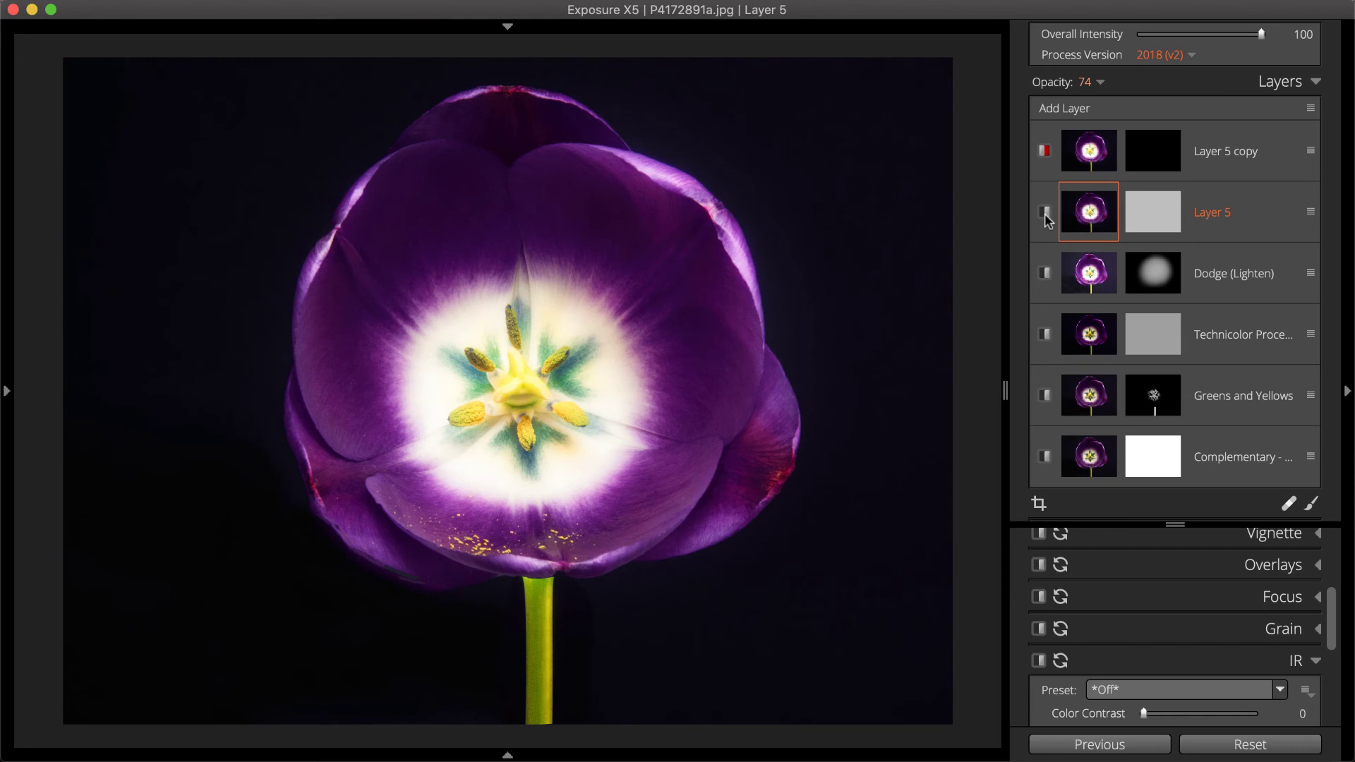
# Delete the Layer 5 copy layer.
pyautogui.rightClick(1200, 133)
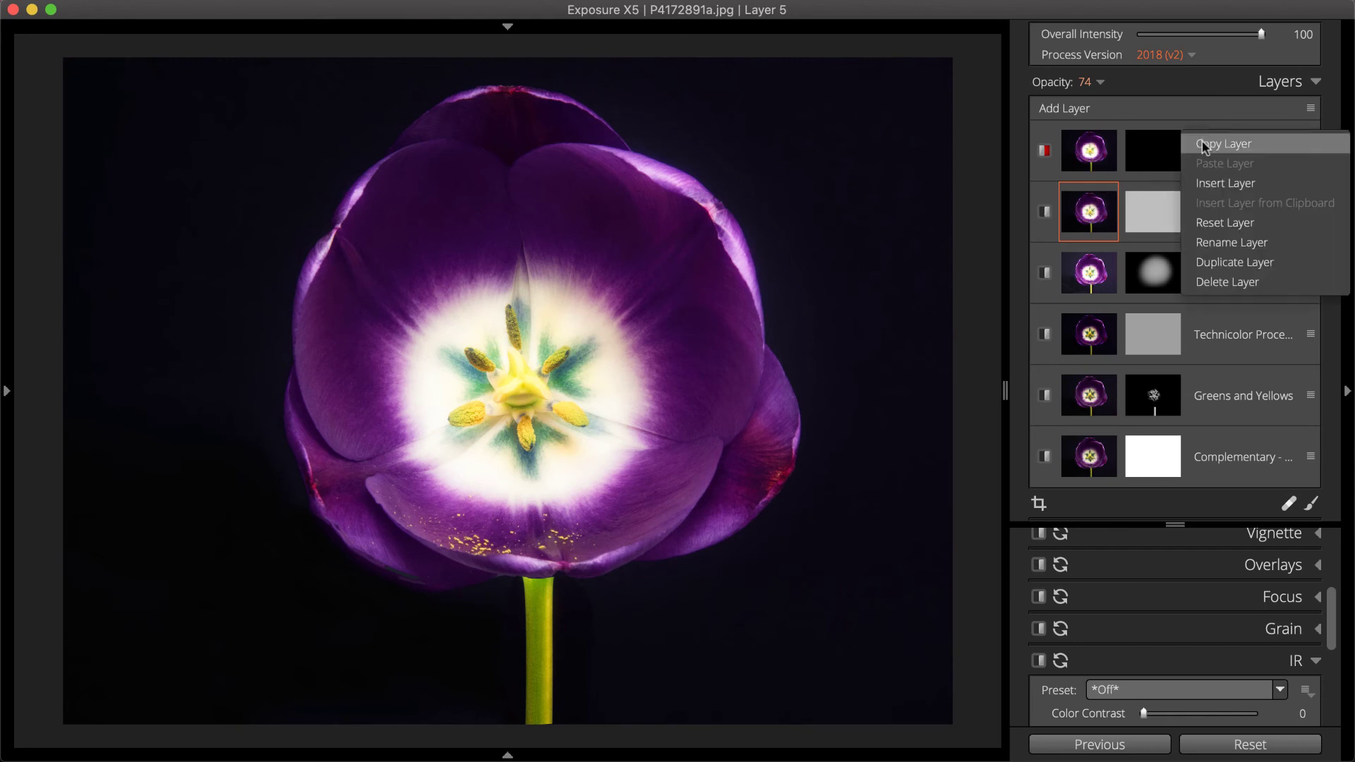
pyautogui.click(1227, 282)
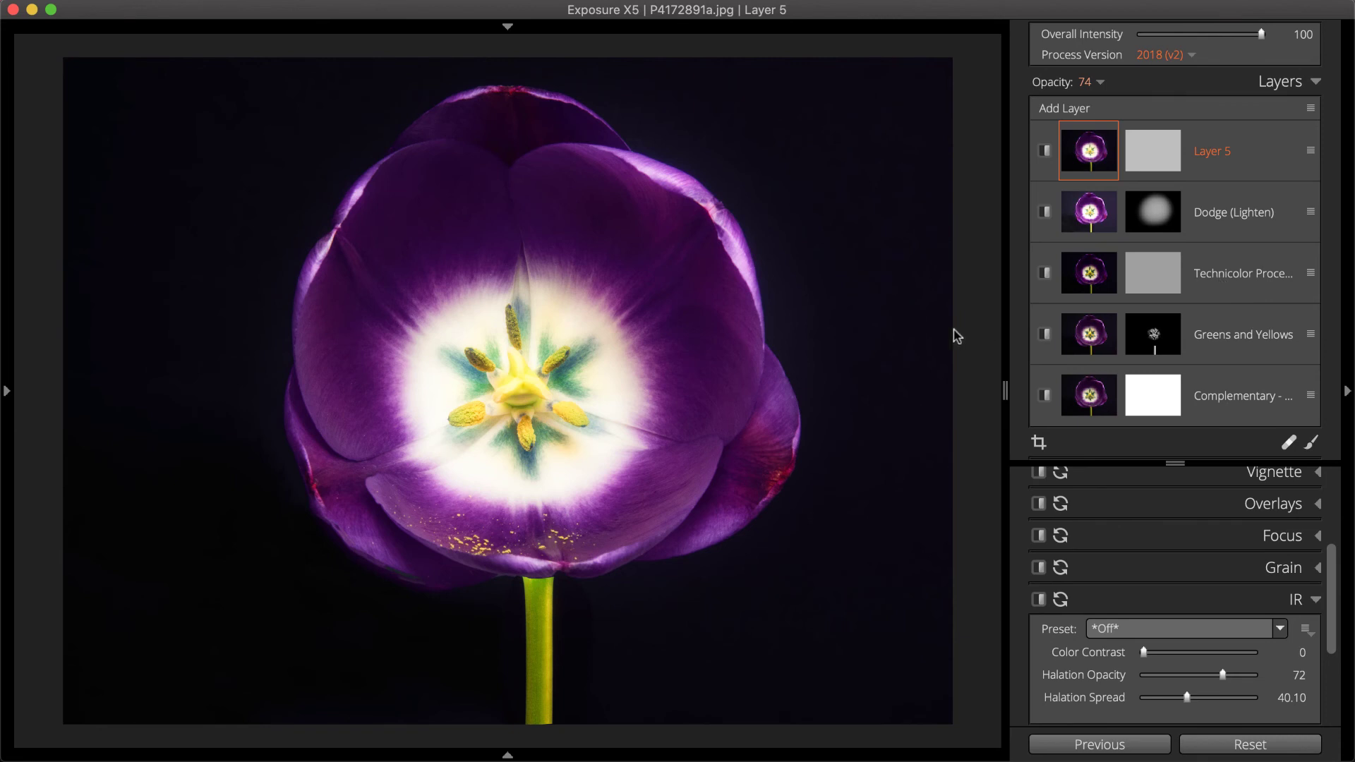
# Start a new preset named "Punch to Purple and Green" in My Presets, describing its boosted greens and yellows, intense purple and halation glow.
pyautogui.click(9, 389)
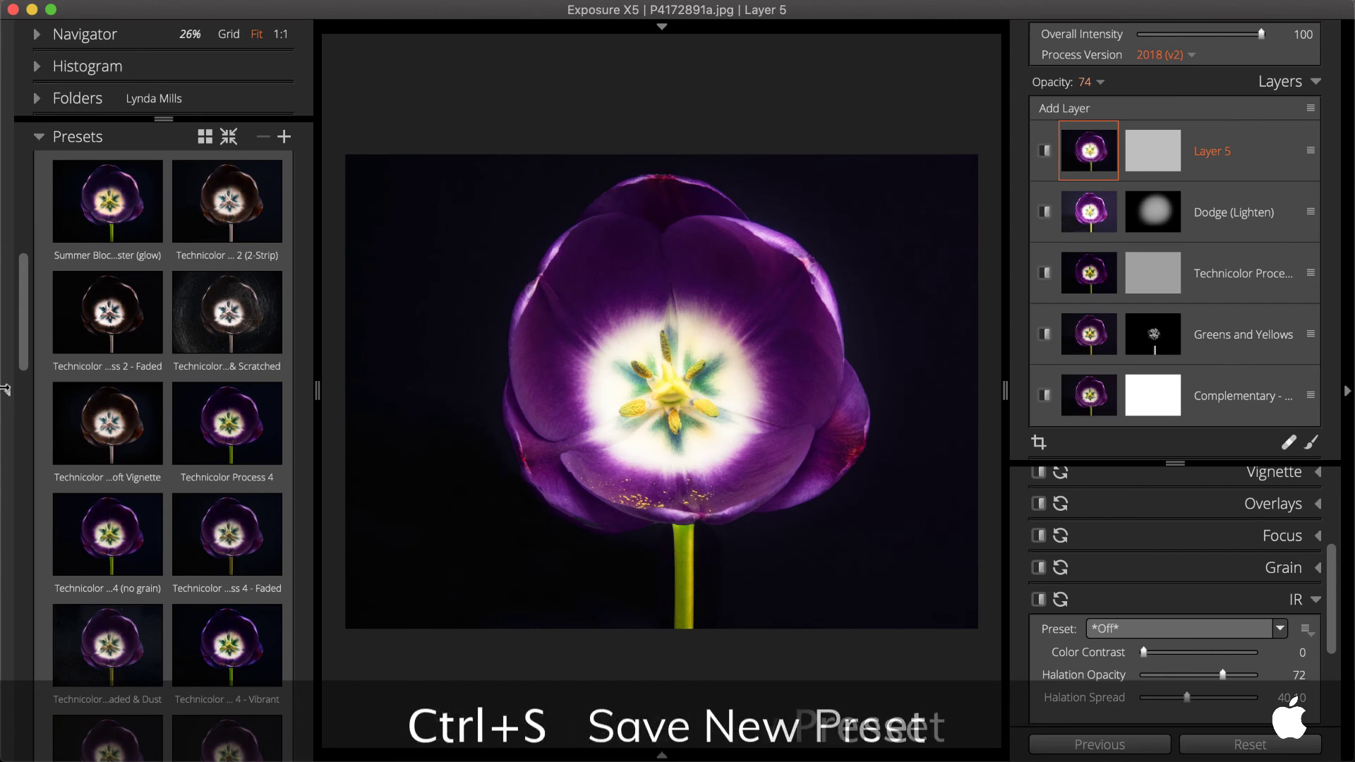
pyautogui.press('super+s')
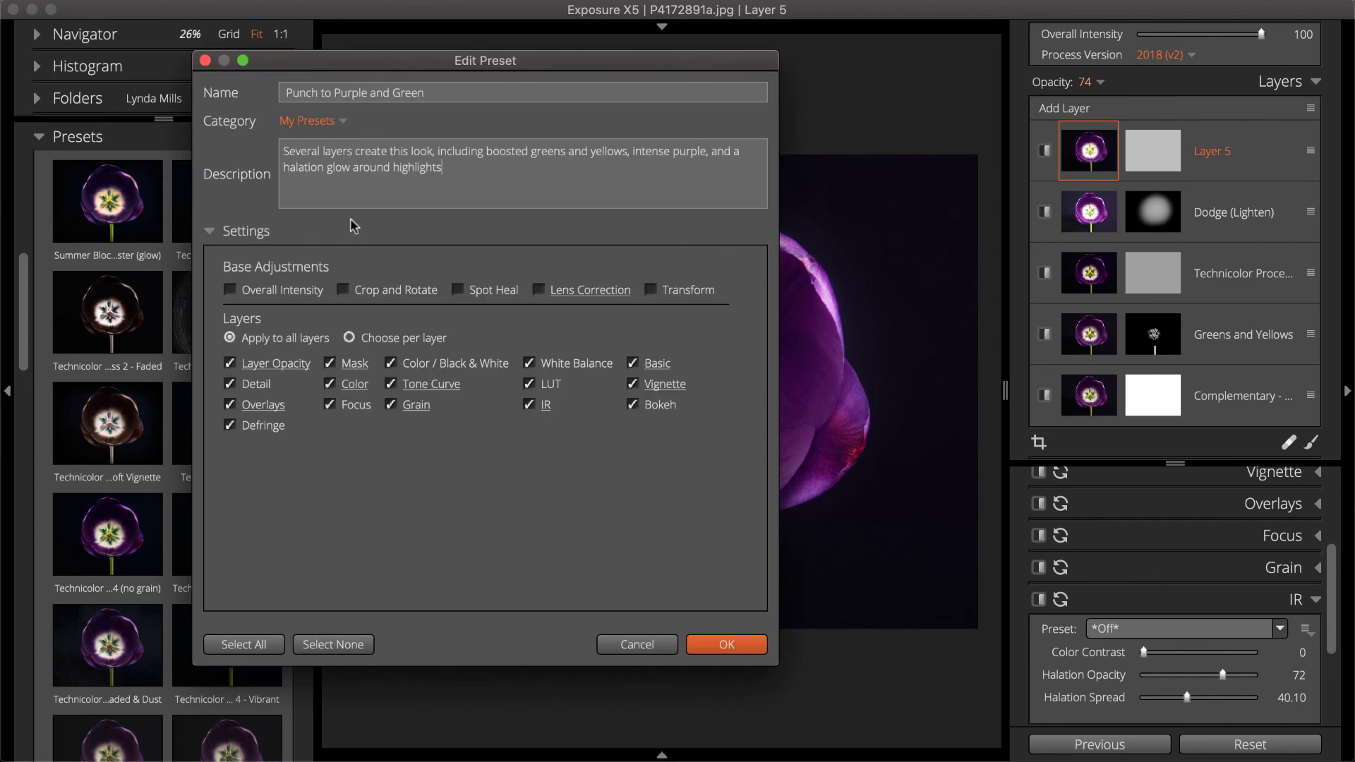
# Review the preset's per-layer settings, excluding the Technicolor Process 4 layer's mask, and return to applying the settings to all layers.
pyautogui.click(349, 339)
pyautogui.scroll(-5, 359, 307)
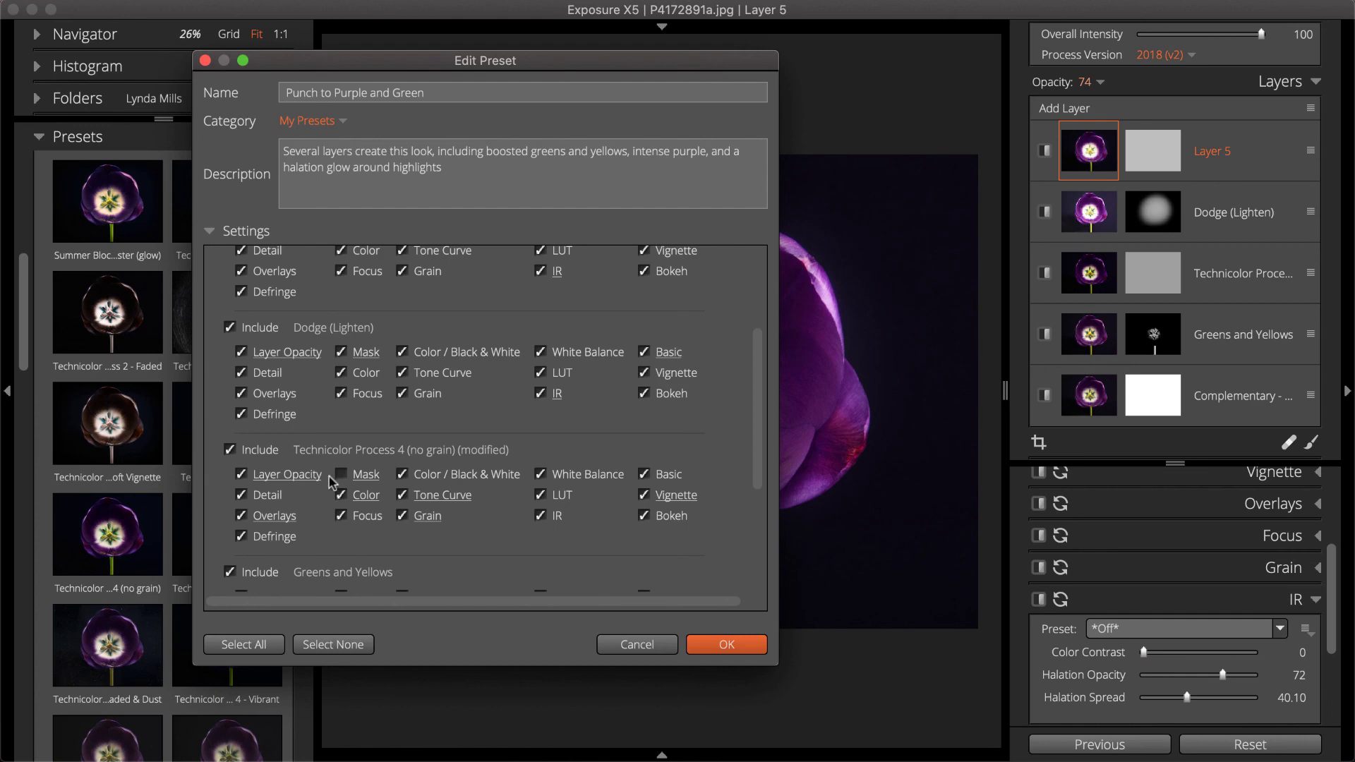
pyautogui.scroll(-4, 331, 482)
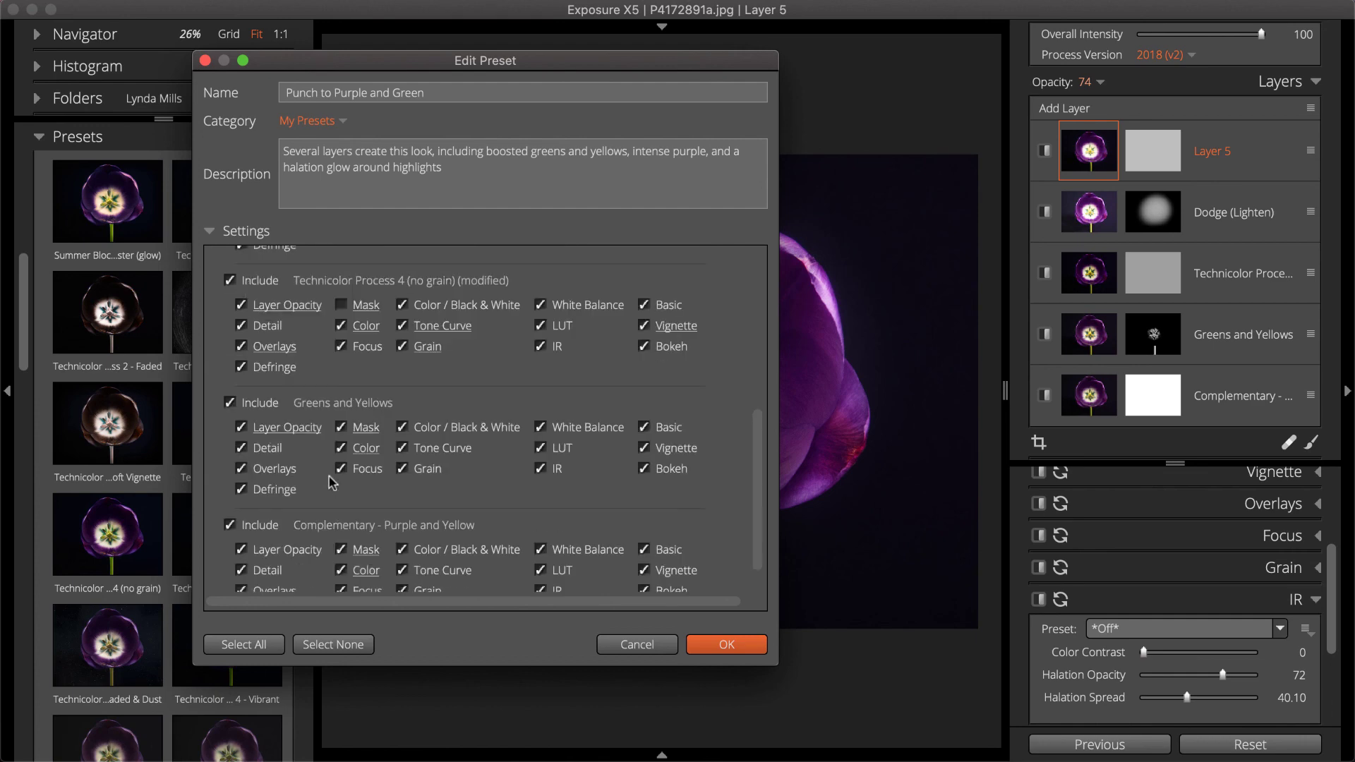
pyautogui.scroll(5, 332, 483)
pyautogui.click(233, 286)
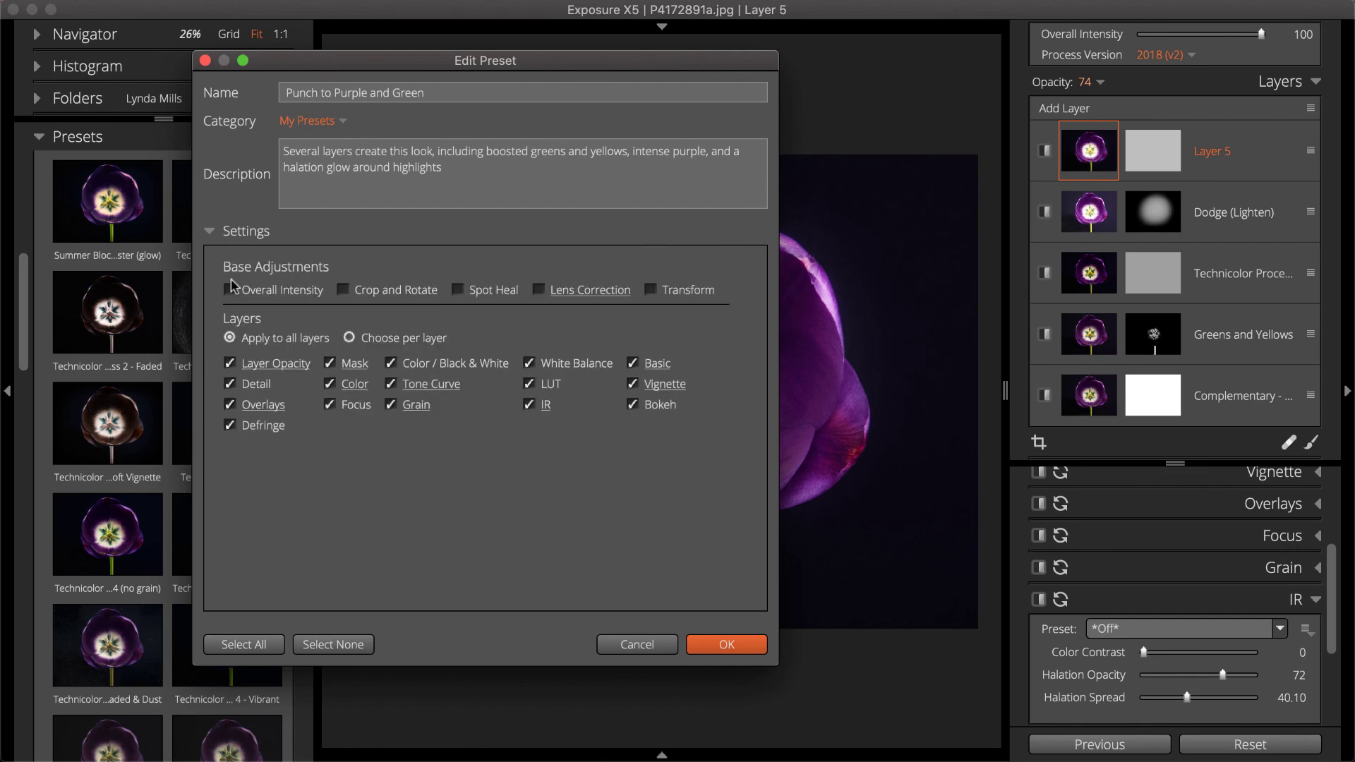